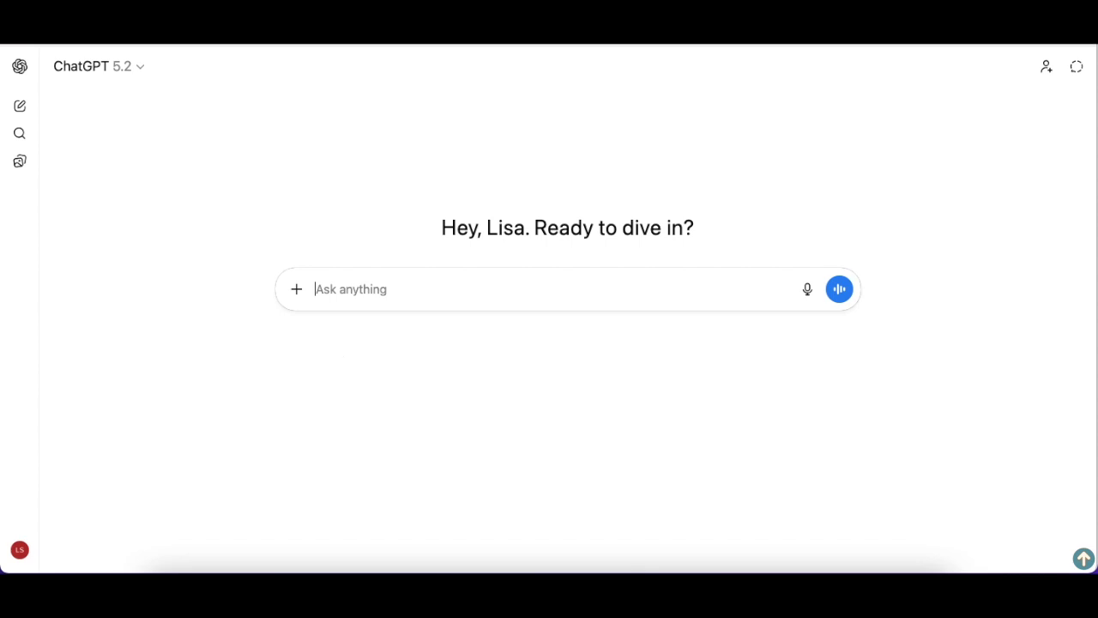
Start a prompt reading "I'm studying for a course and want to create a clear study guide. The subject is US History.".
text(I'm s)
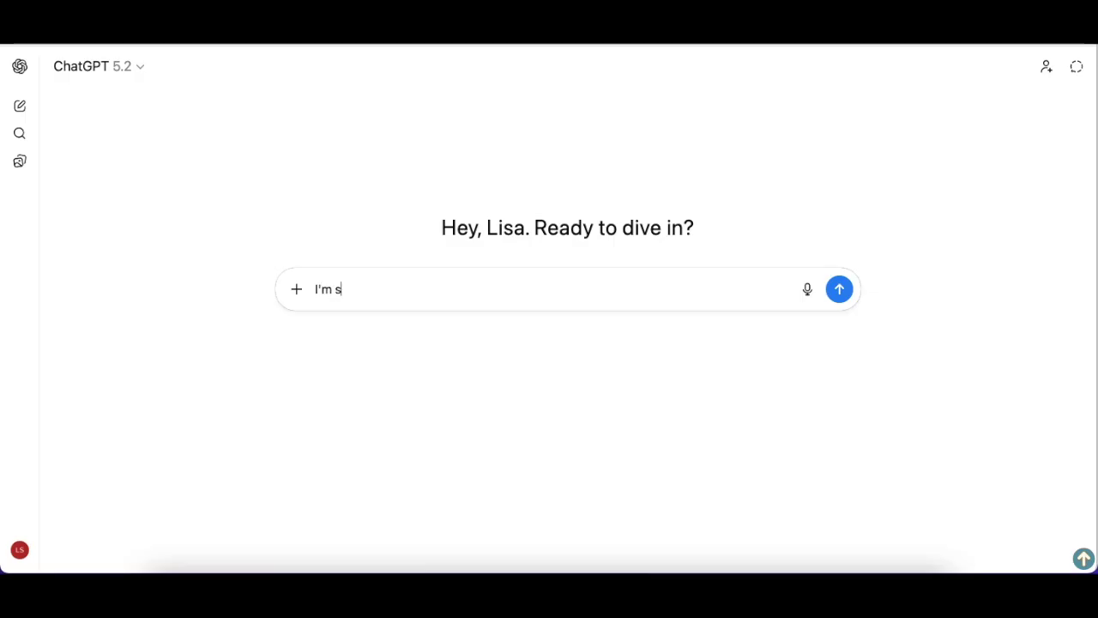
text(tudying for a co)
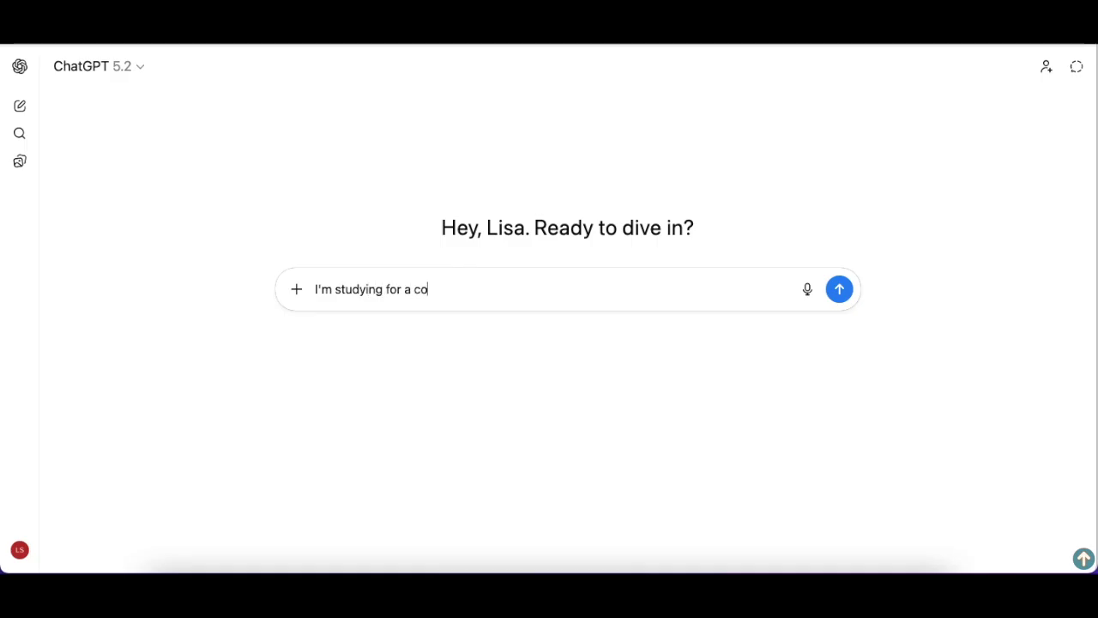
text(urse and want to crea)
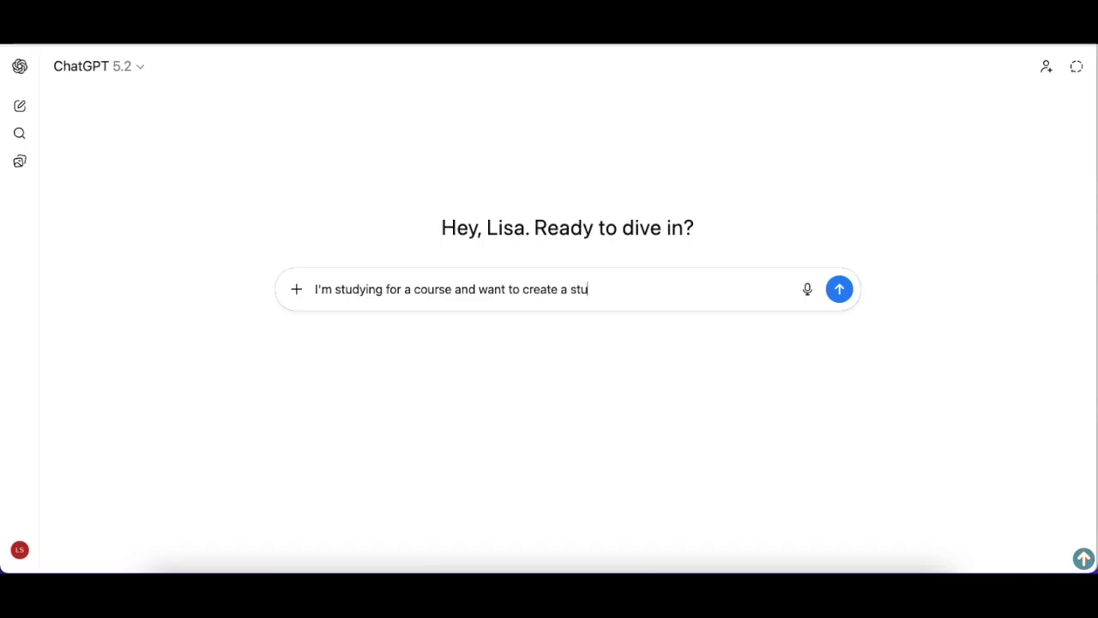
text(te a clear study guide. )
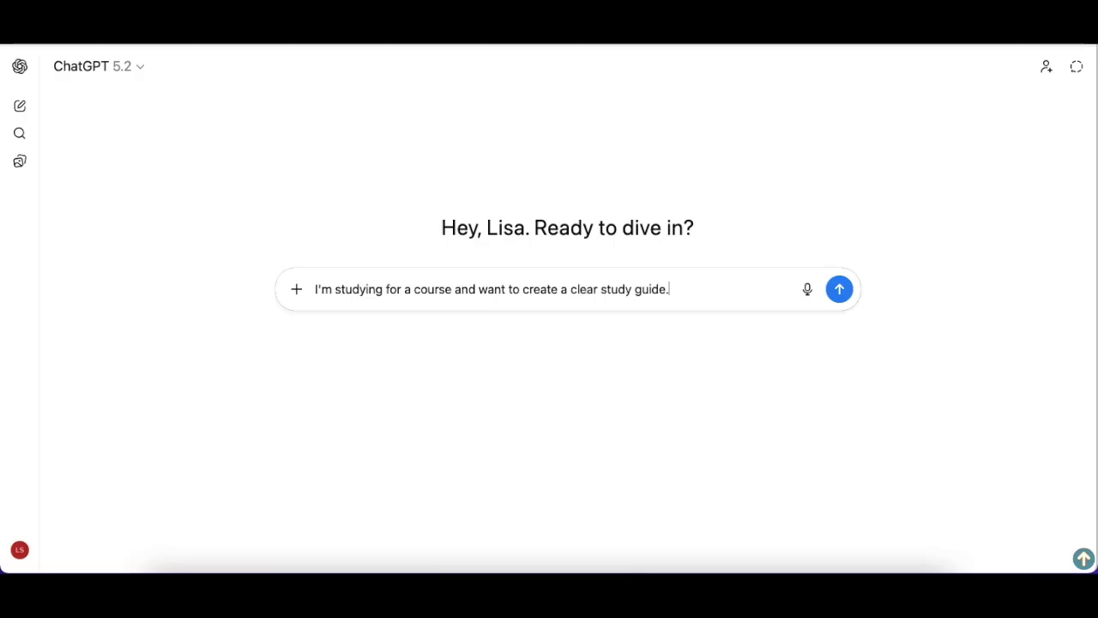
text(The )
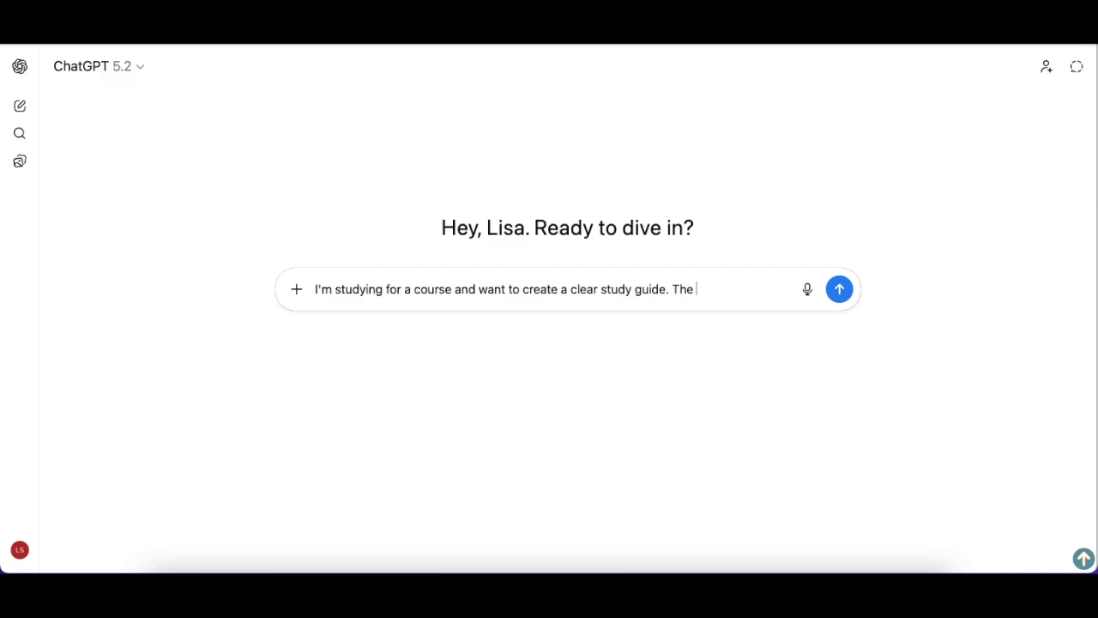
text(subject is US History)
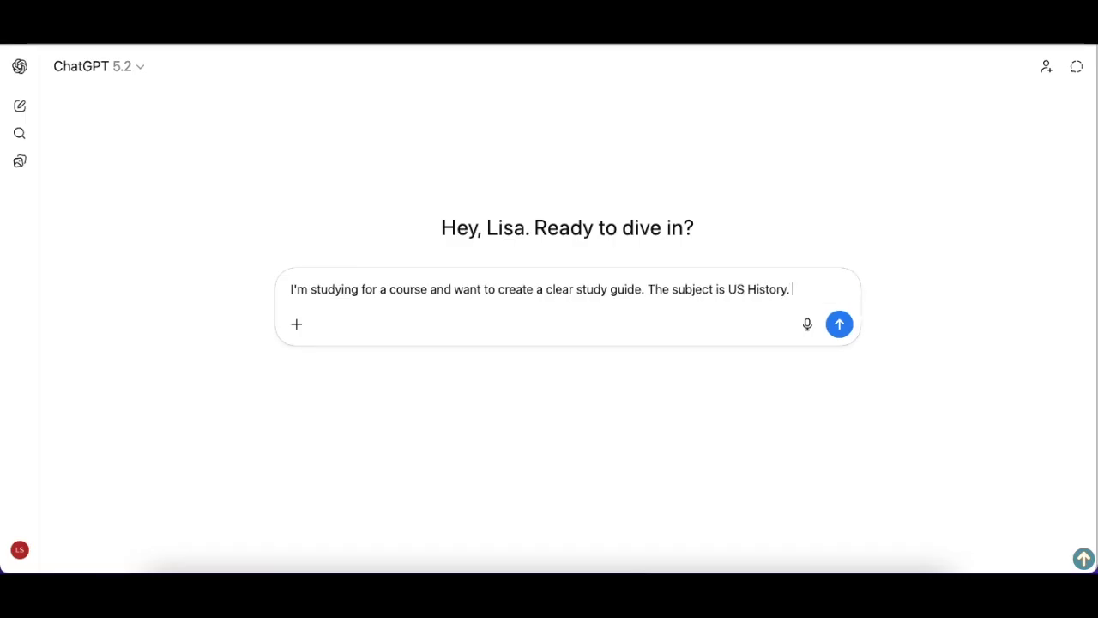
Add "Break this subject down into clear categories and major topics I should focus on. Keep it simple and beginner-friendly." and send the prompt.
text(. Break this subject down into cle)
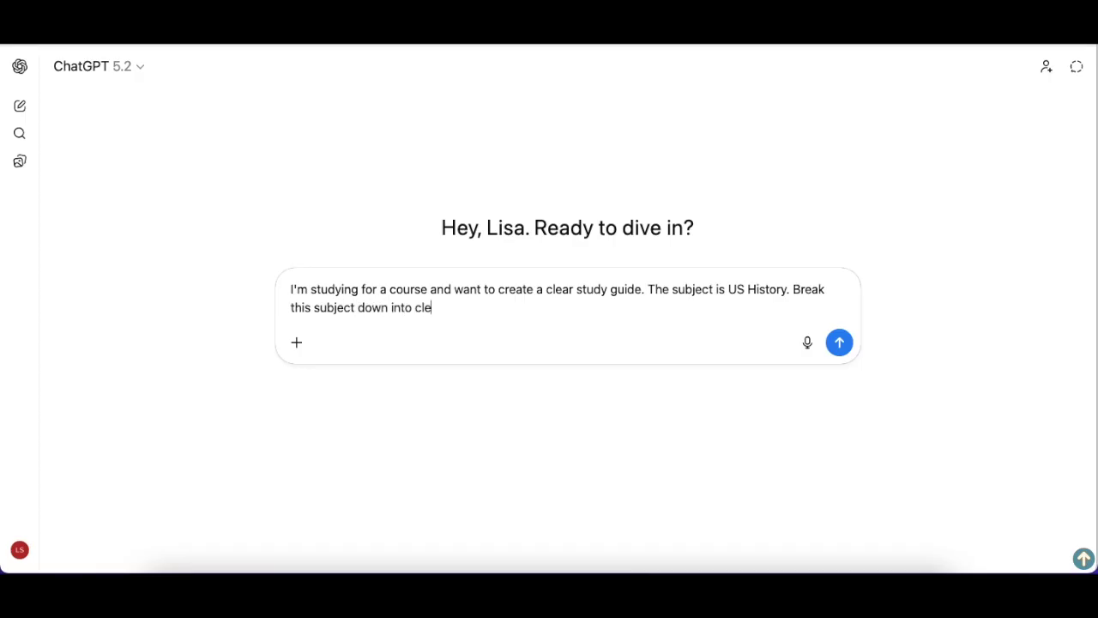
text(ar categories and ma)
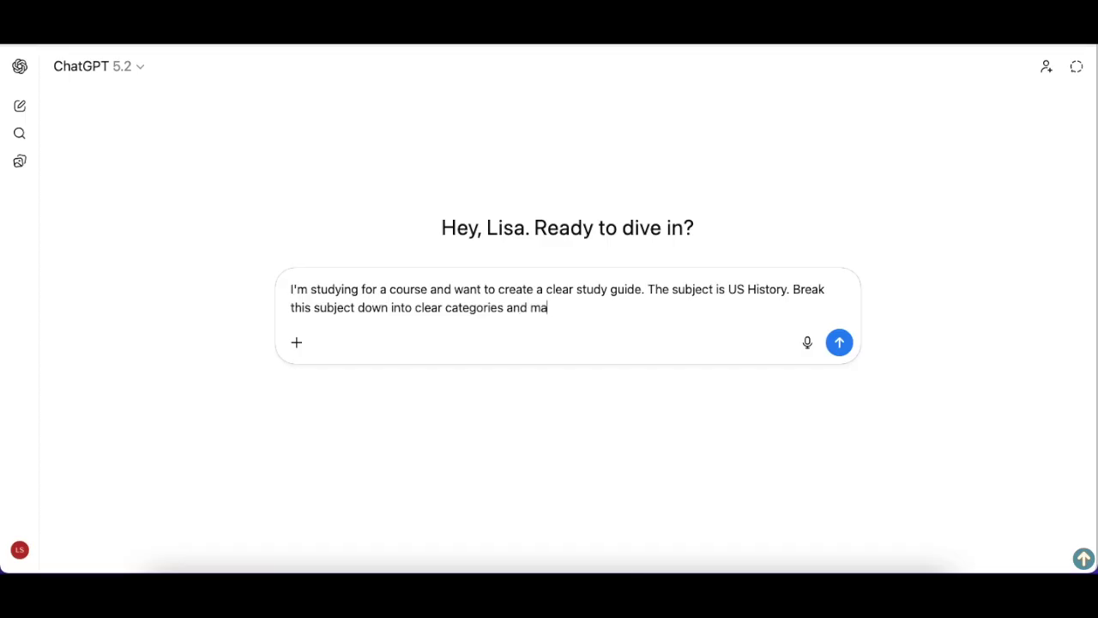
text(jor topics I should focu)
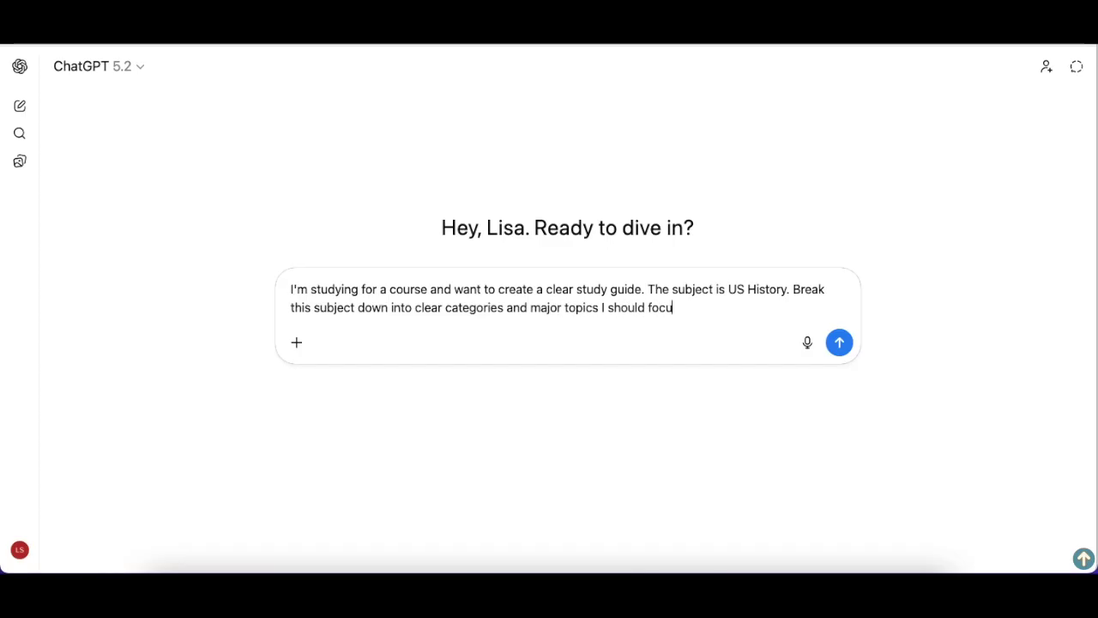
text(s on. Keep it simple and b)
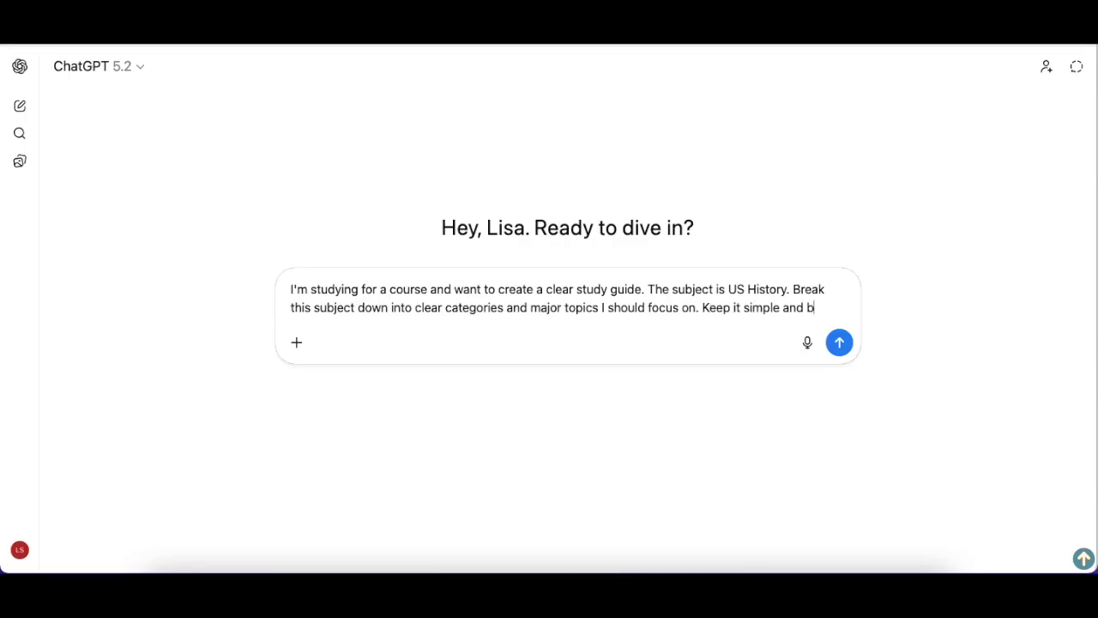
text(eginner-friendly)
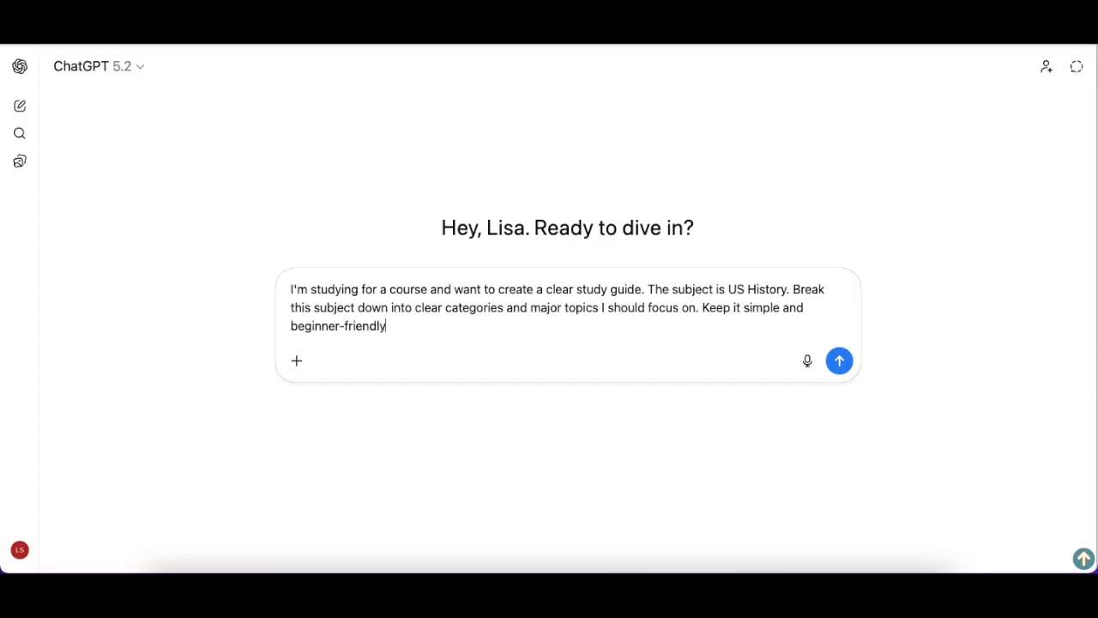
text(.)
click(835, 358)
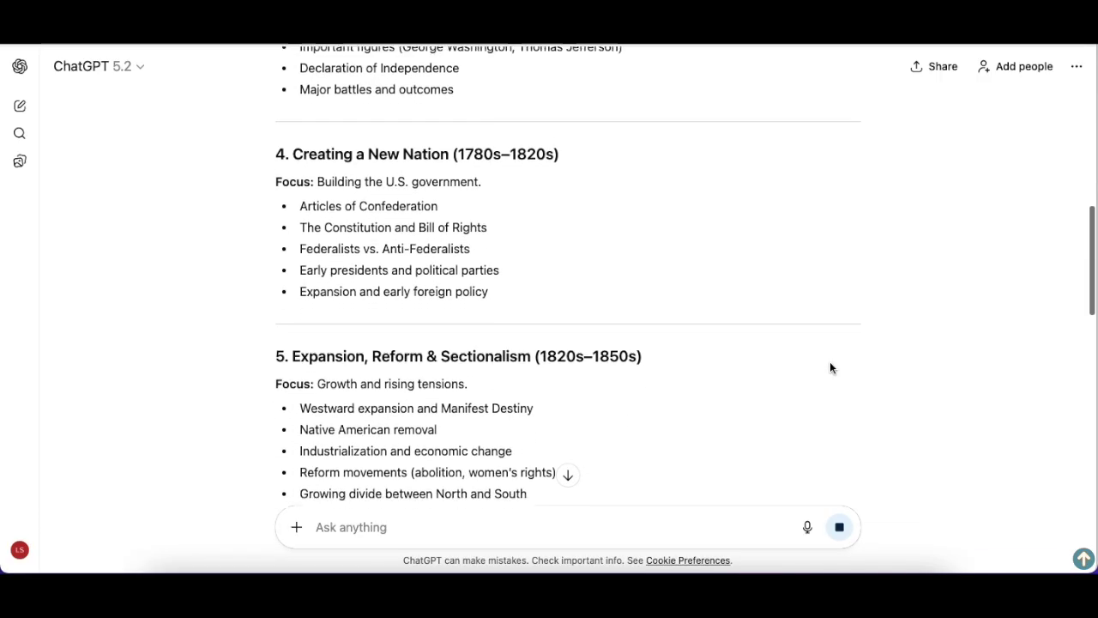
Read through the US History study guide's era categories down to the advice on how to use it.
scroll(829, 367, down, 4)
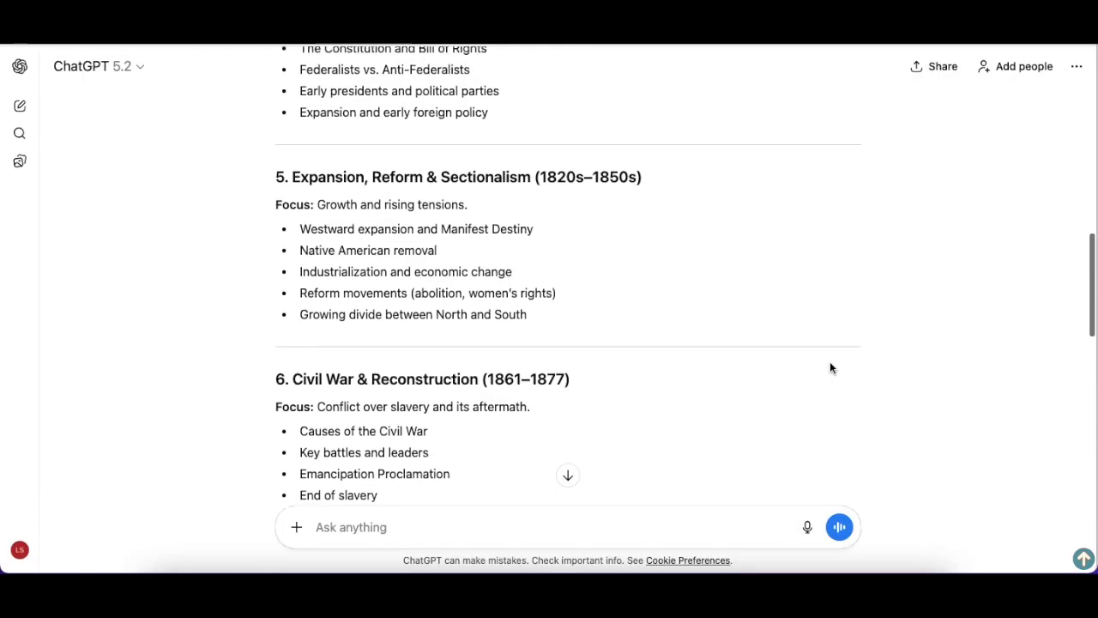
scroll(830, 367, down, 4)
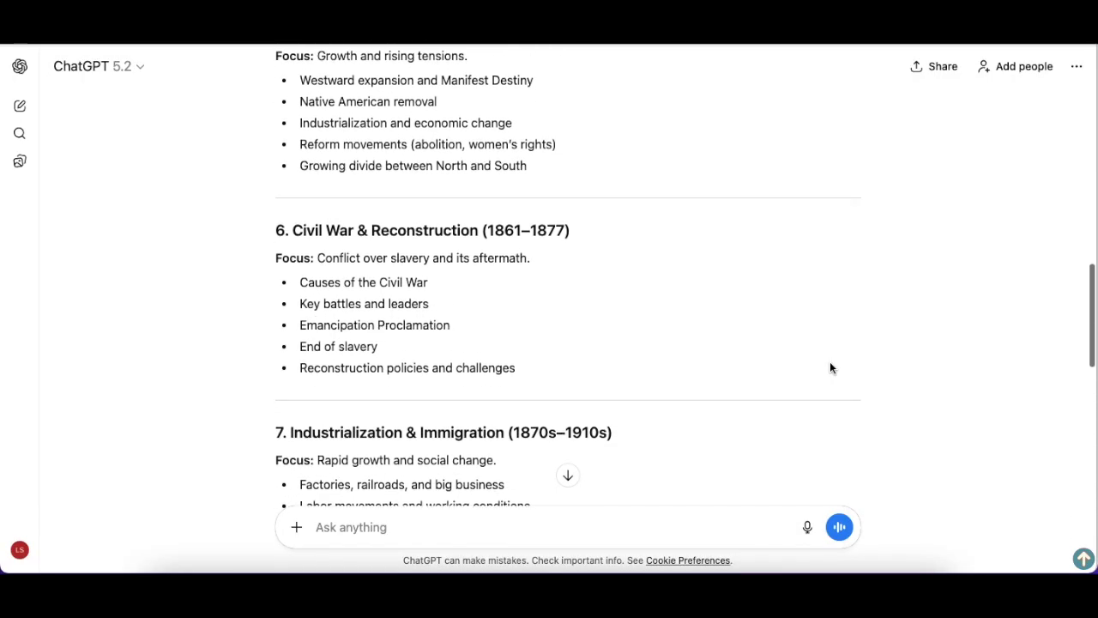
scroll(829, 367, down, 4)
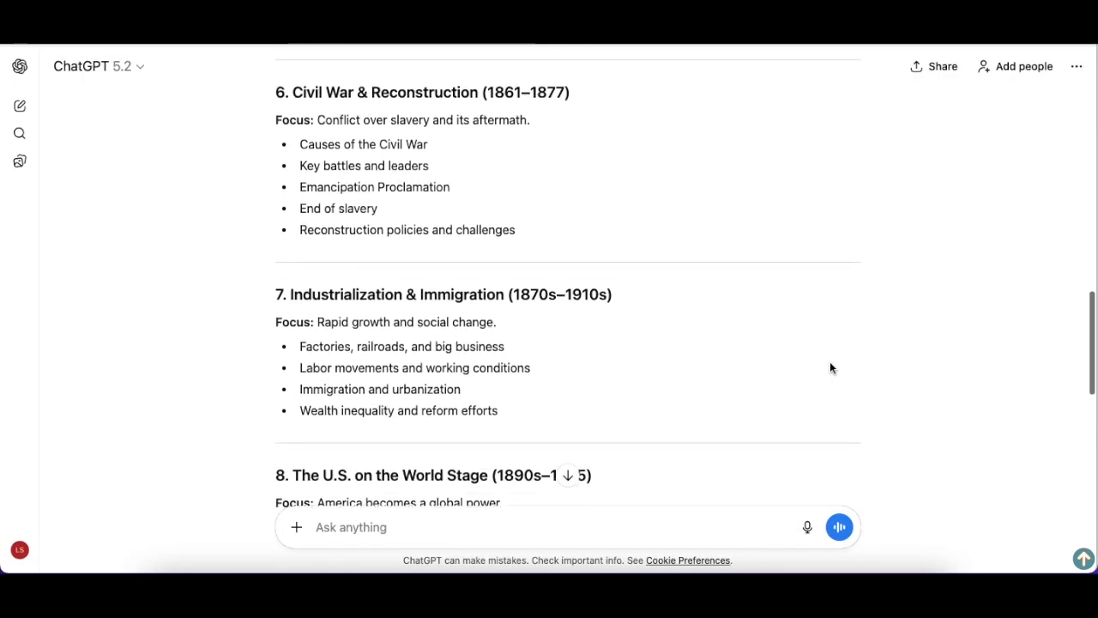
scroll(829, 367, down, 5)
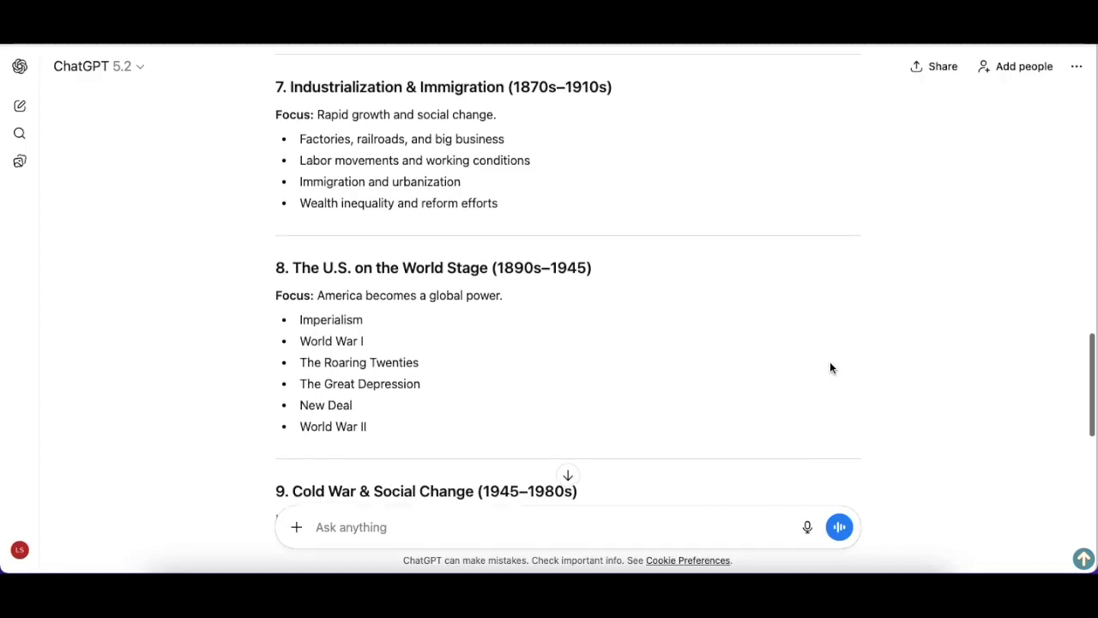
scroll(829, 367, down, 4)
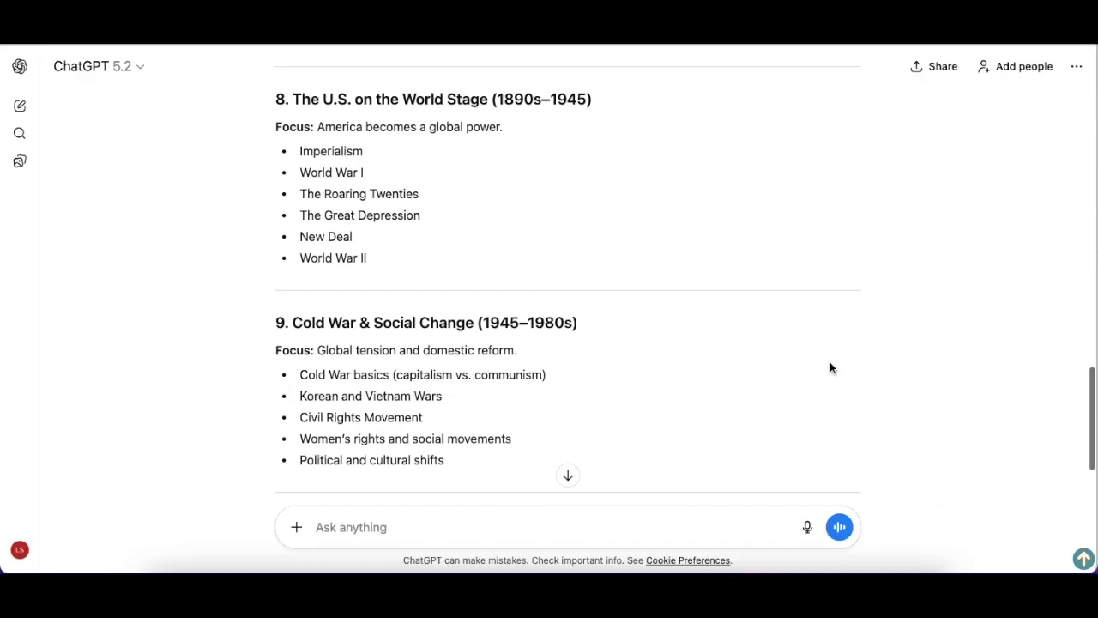
scroll(829, 367, down, 5)
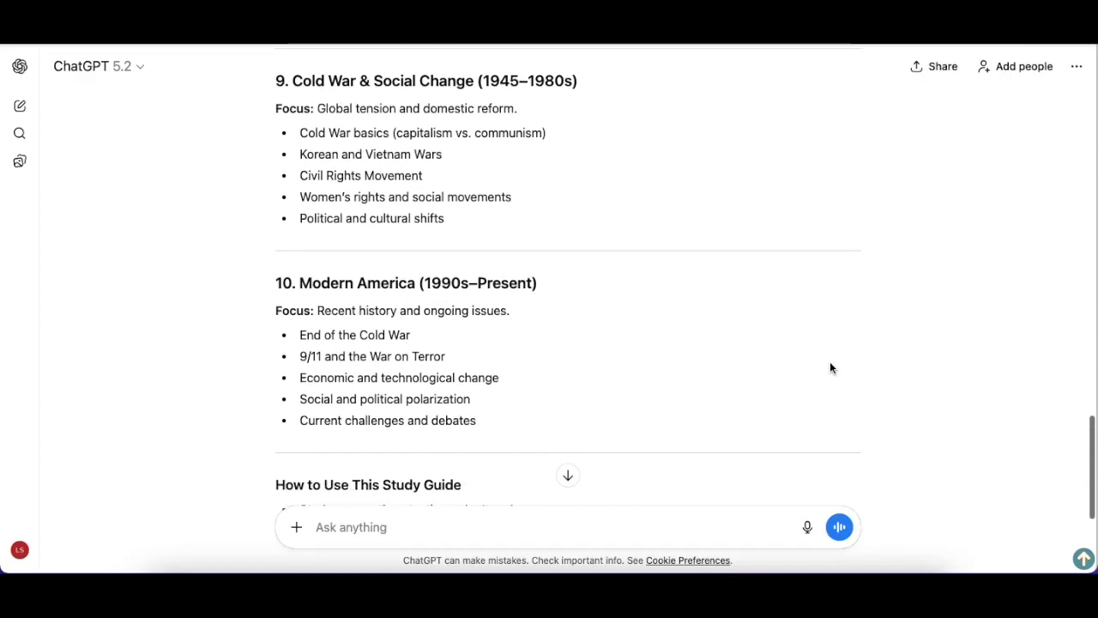
scroll(829, 367, down, 2)
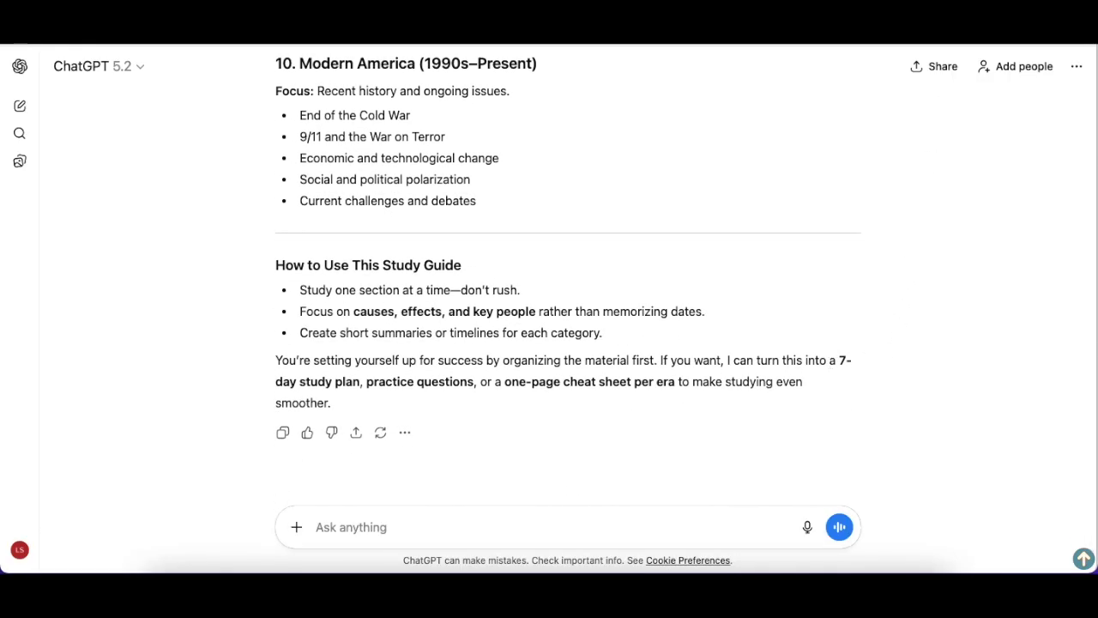
Send the follow-up "Based on these categories, which topics are usually most important to understand well? Highlight the core concepts and common focus areas.".
click(326, 525)
text(Based on)
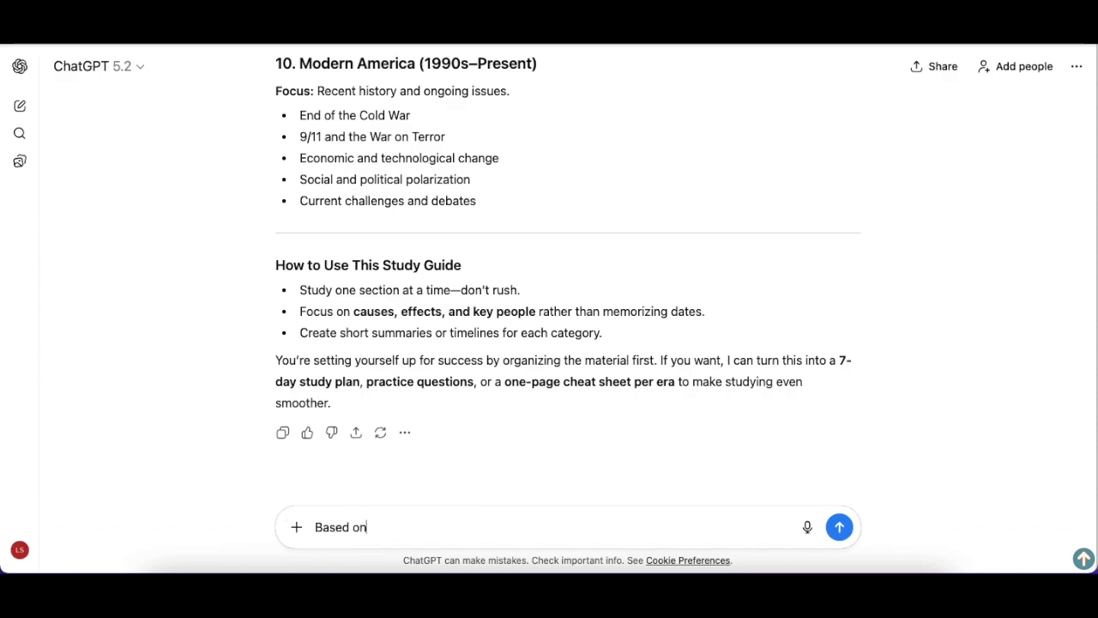
text( these categories, wh)
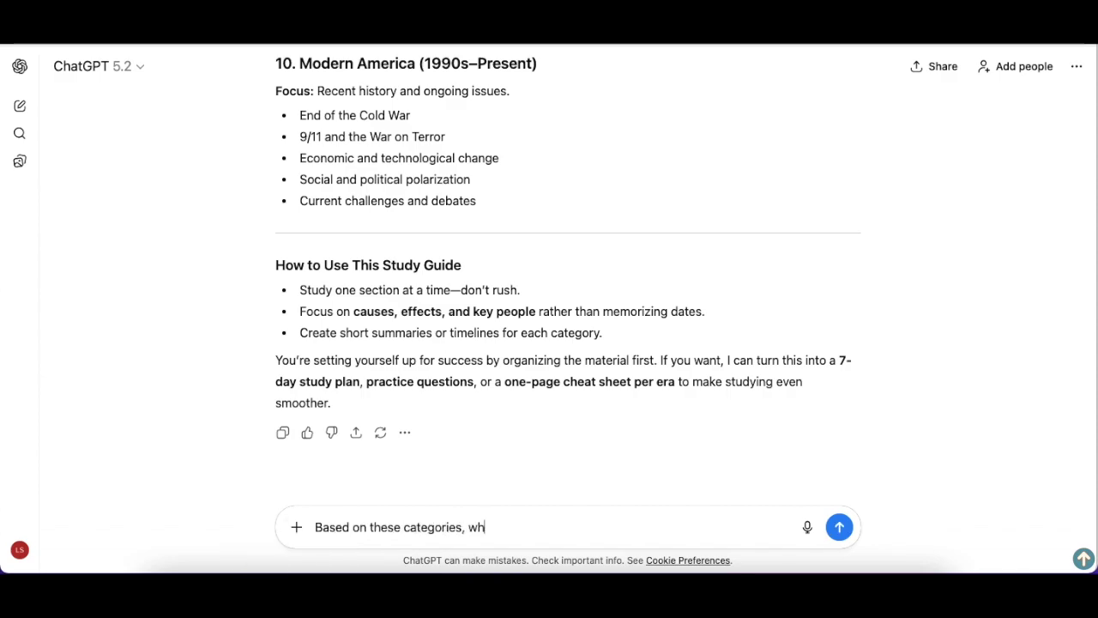
text(ich topics are usually m)
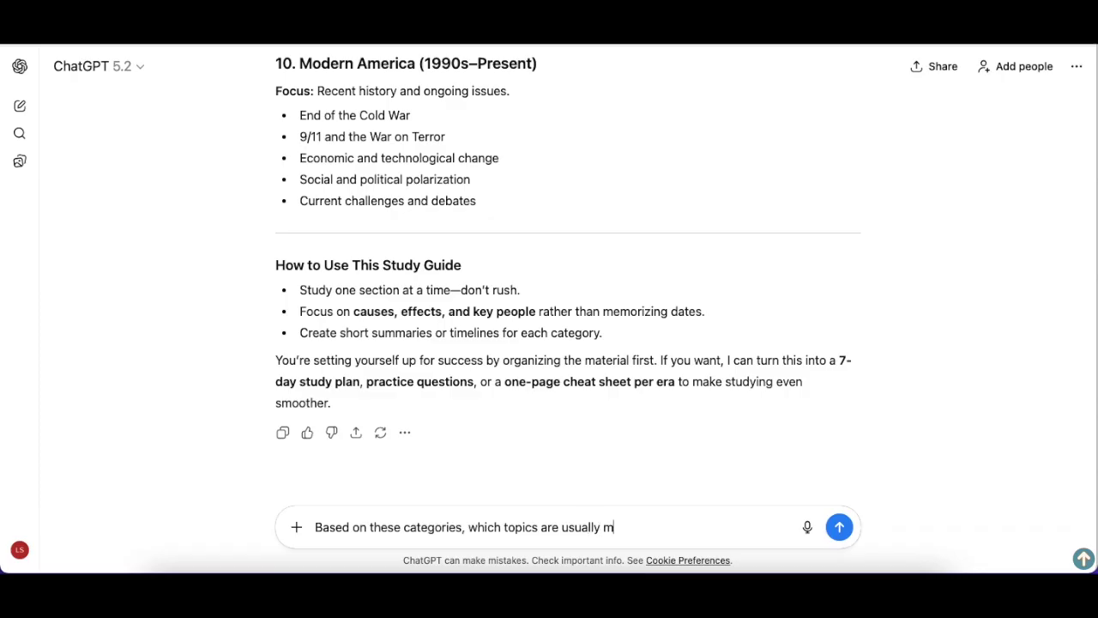
text(ost important to understand well?)
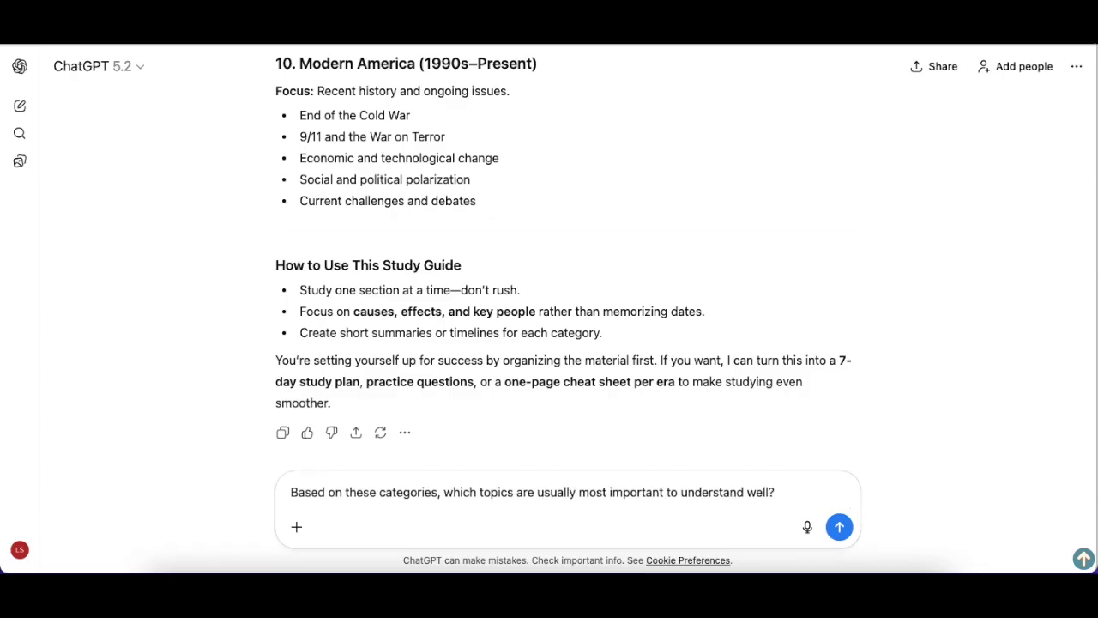
text( Highlight the )
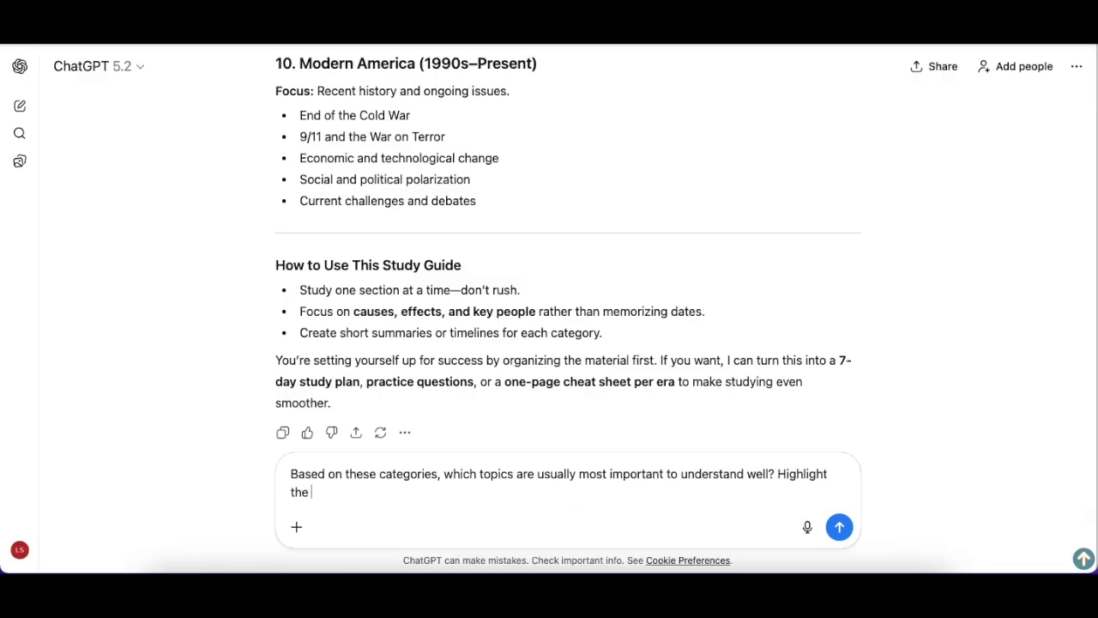
text(core concepts and common focus areas.)
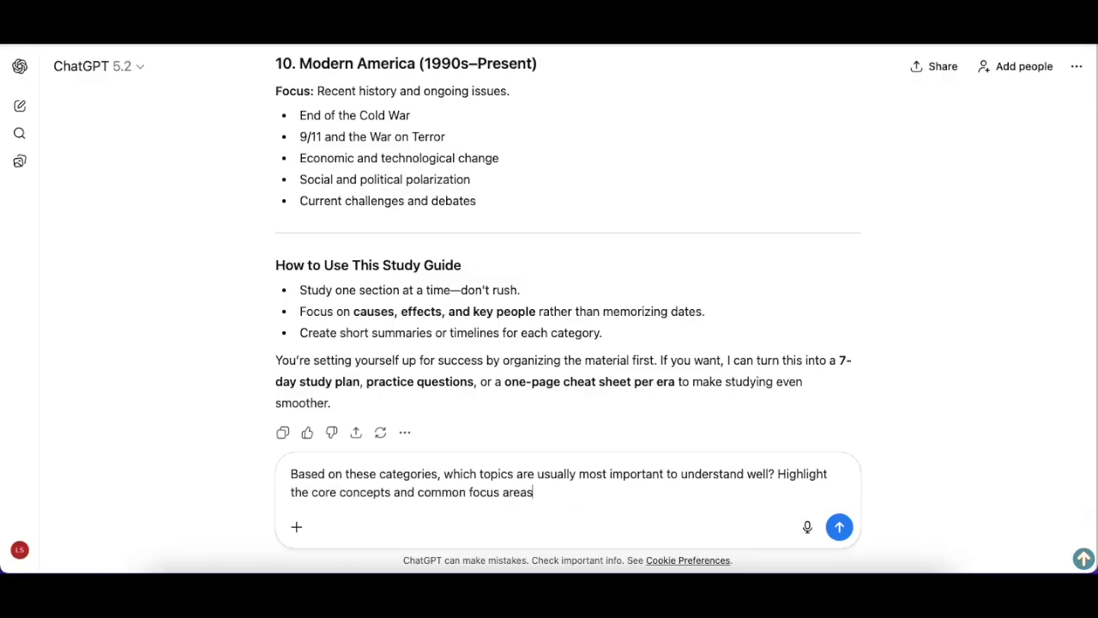
click(839, 527)
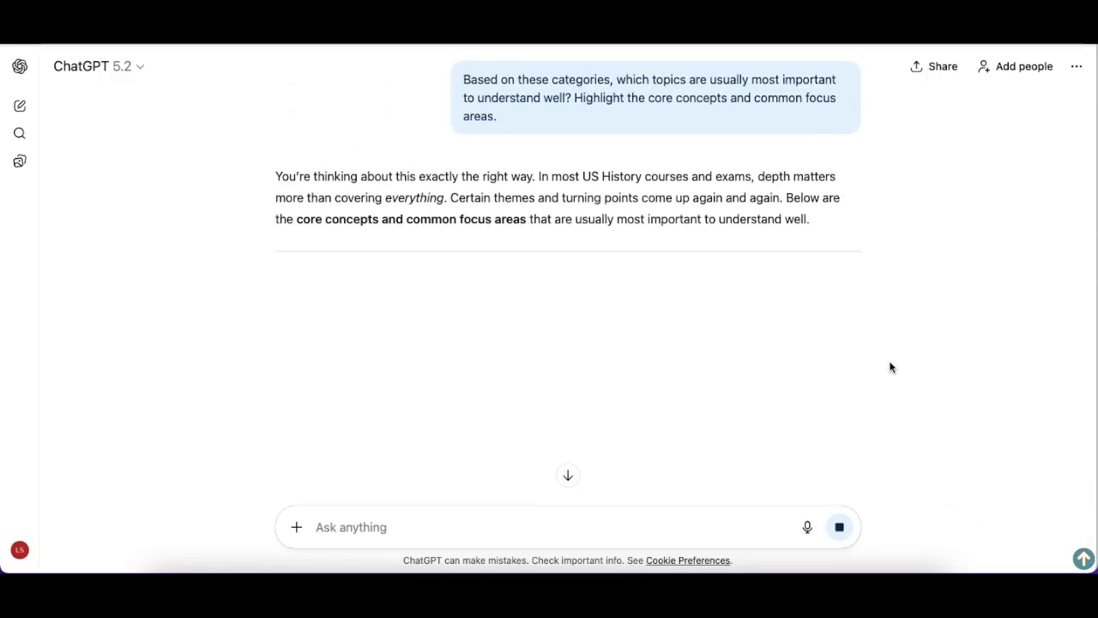
Read through the core concepts and focus areas, from causes and consequences down to the closing "If You Remember Nothing Else" questions.
scroll(839, 344, down, 4)
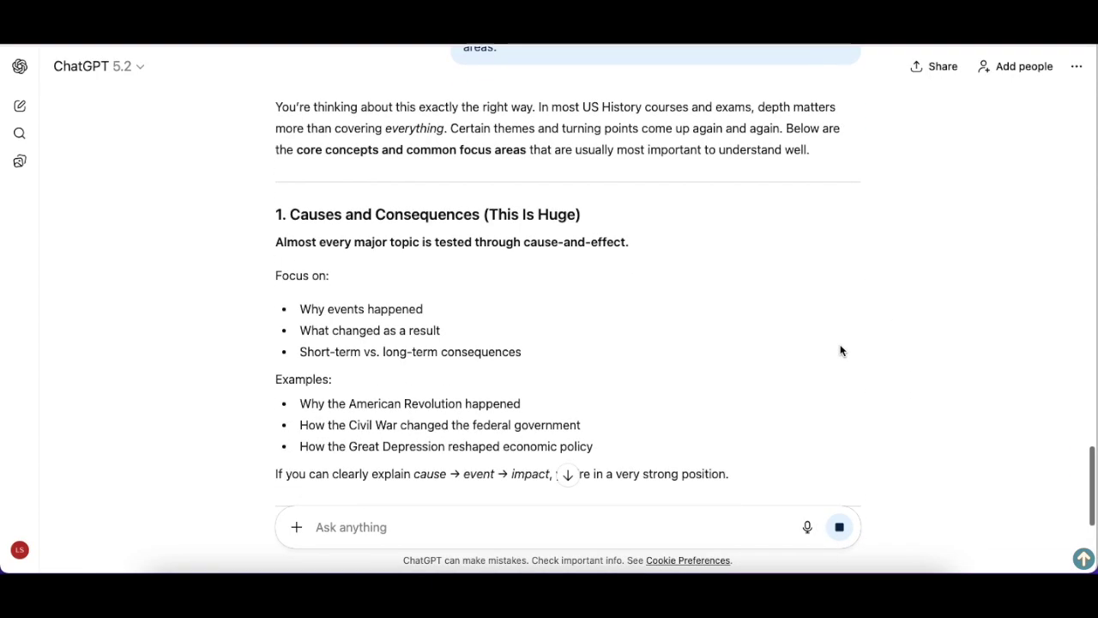
scroll(840, 350, down, 2)
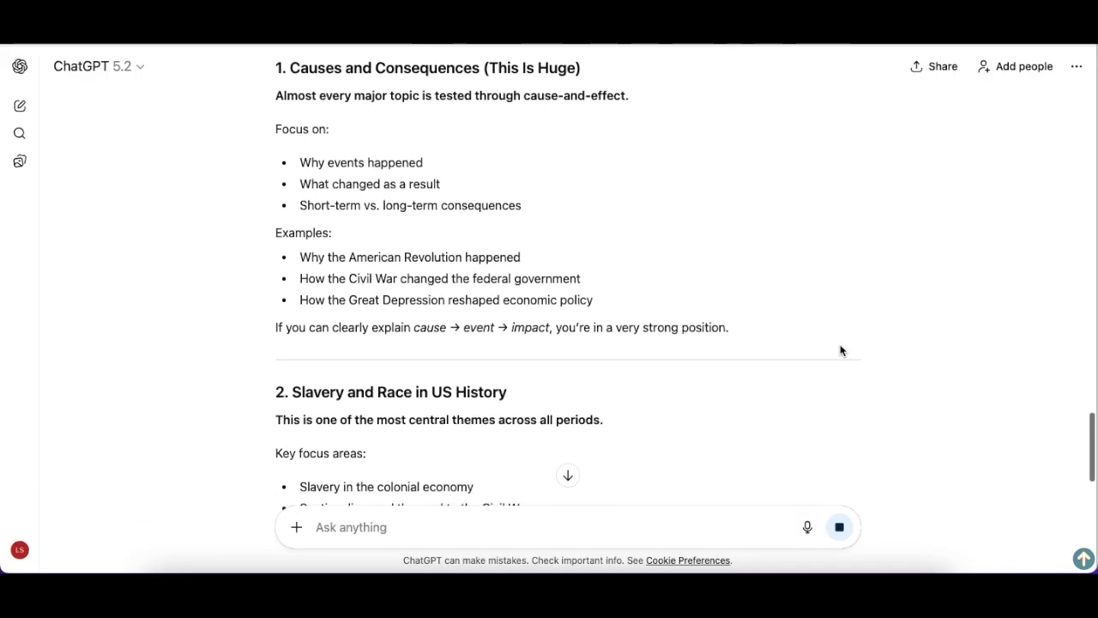
scroll(840, 350, down, 2)
scroll(840, 350, down, 4)
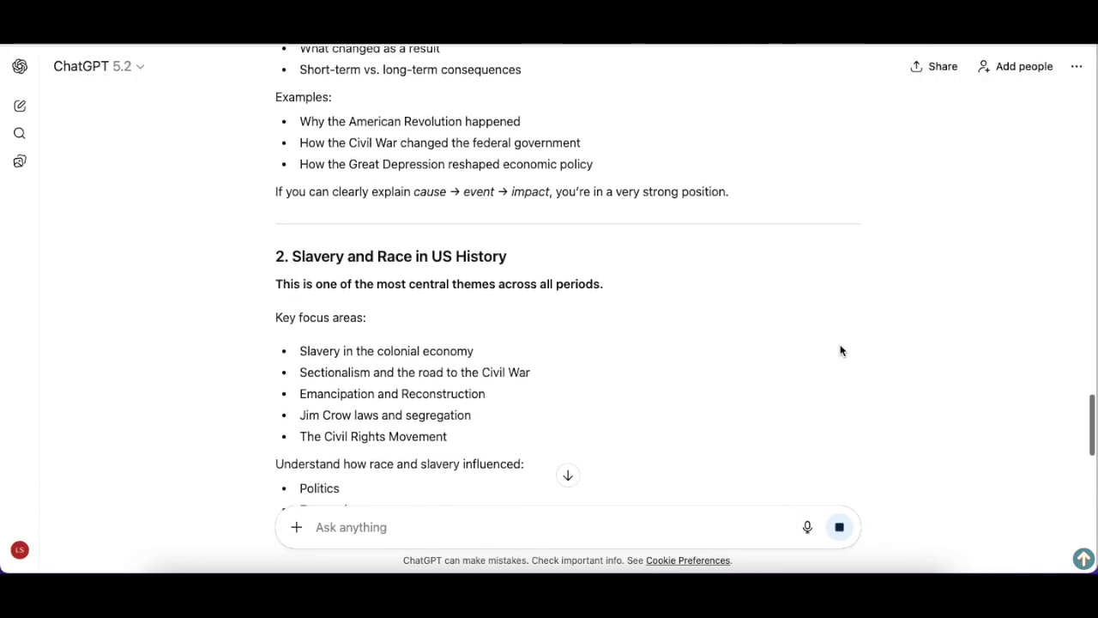
scroll(839, 350, down, 3)
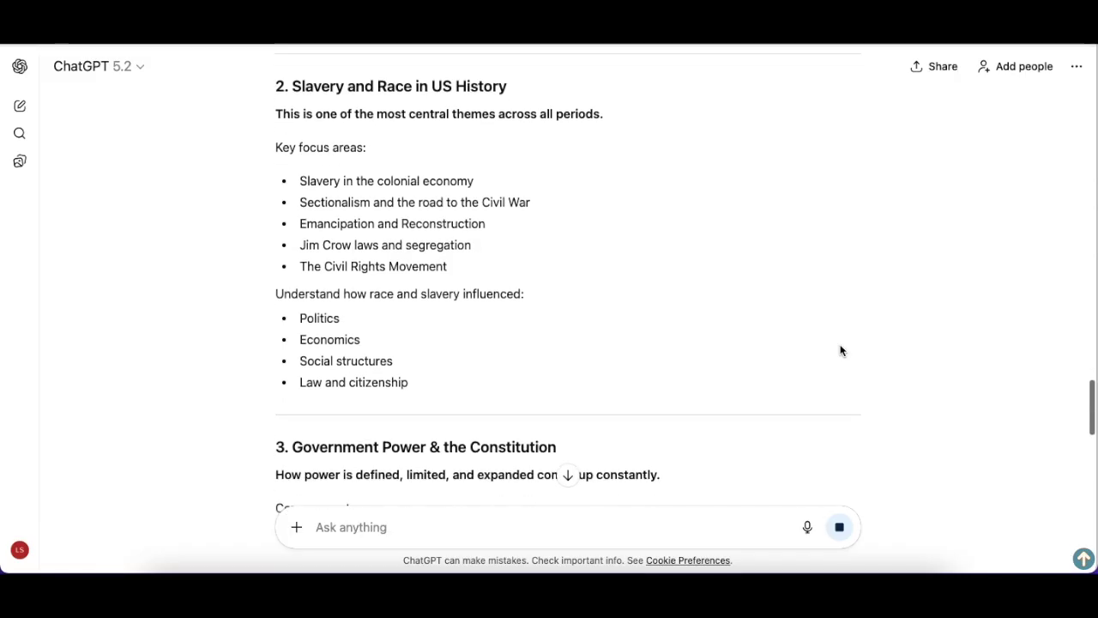
scroll(840, 350, down, 4)
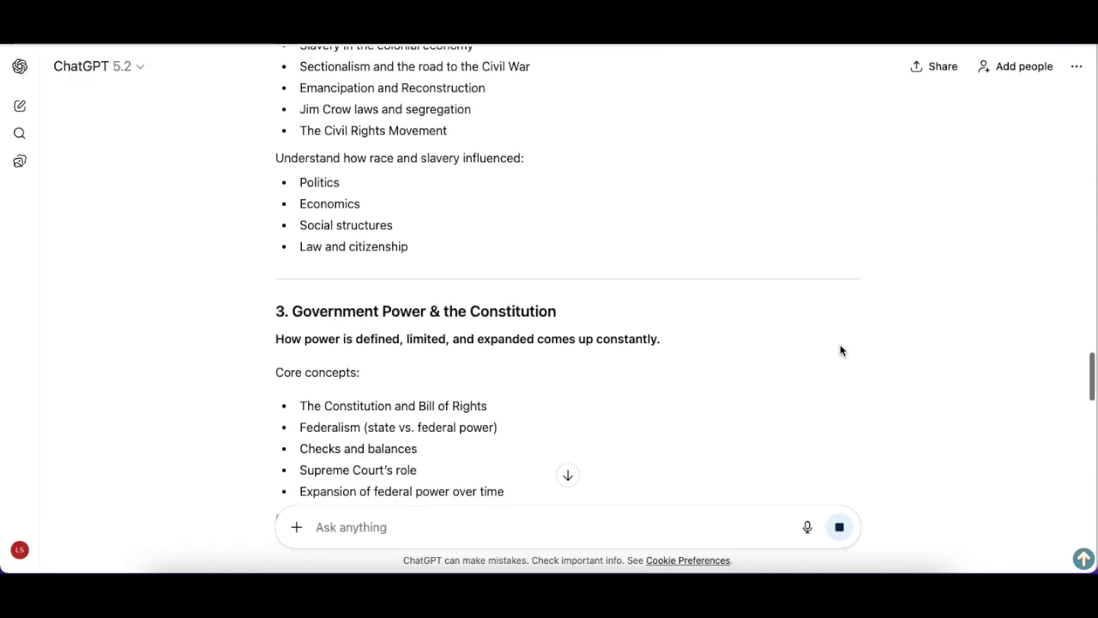
scroll(840, 349, down, 4)
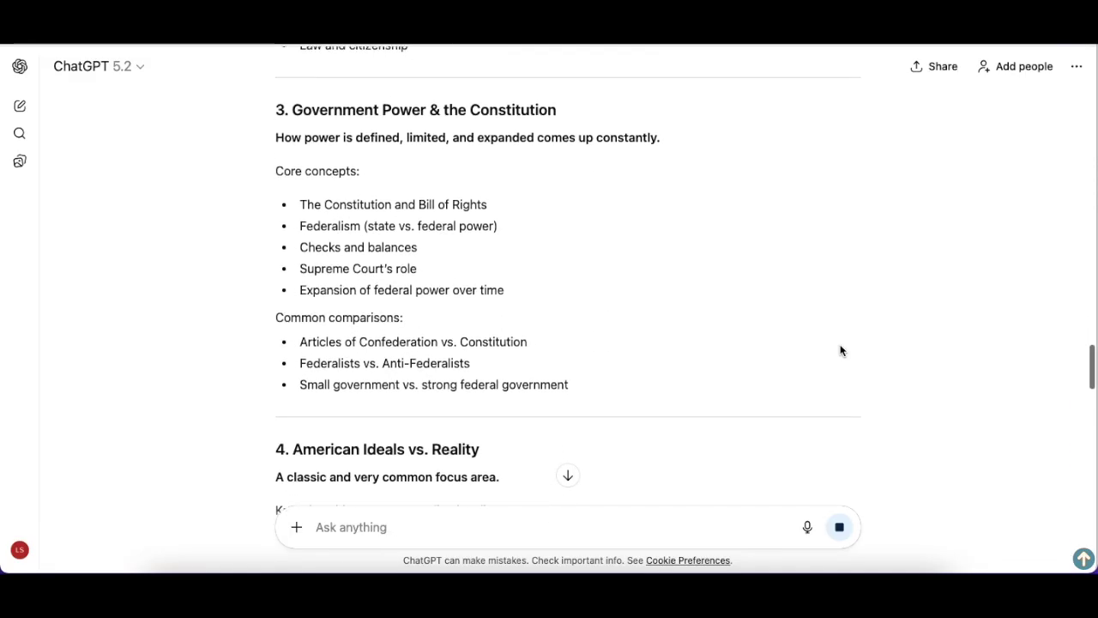
scroll(840, 350, down, 4)
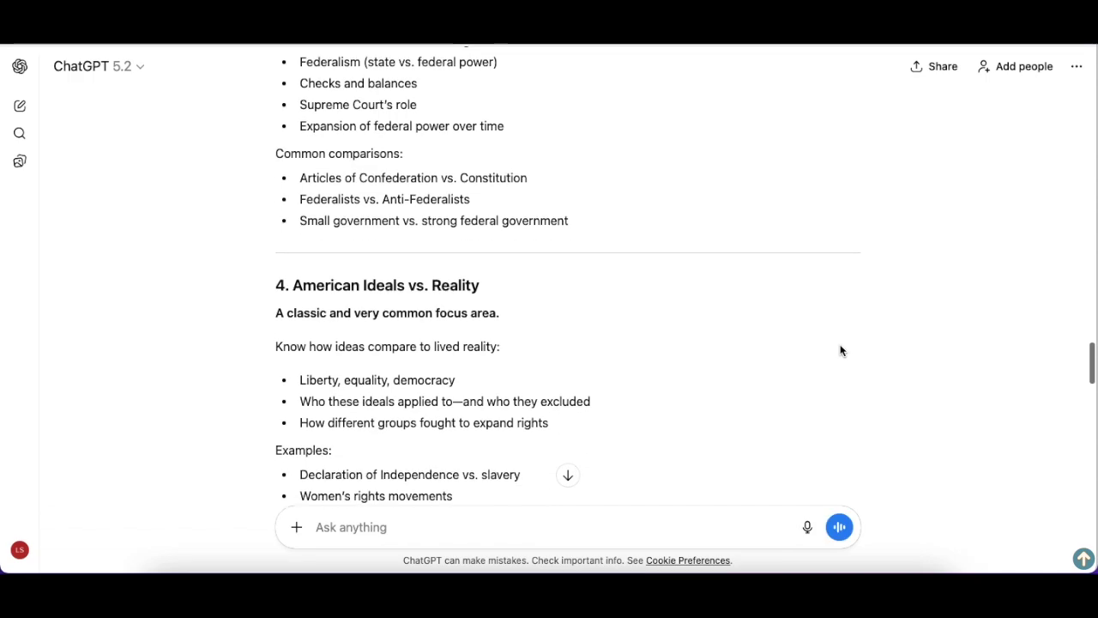
scroll(841, 350, down, 3)
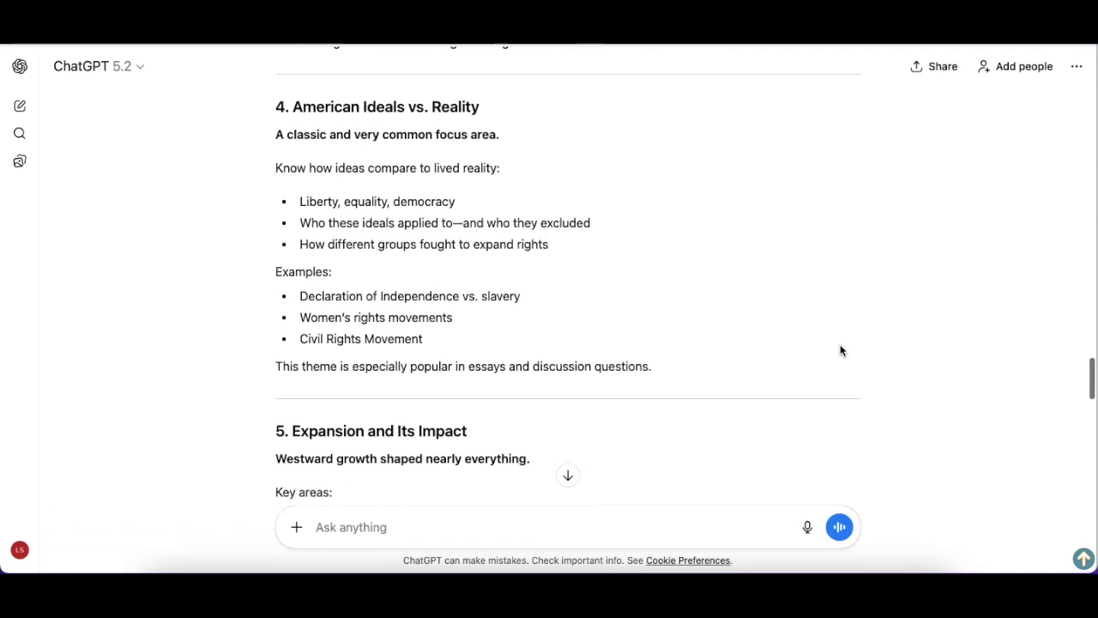
scroll(840, 350, down, 5)
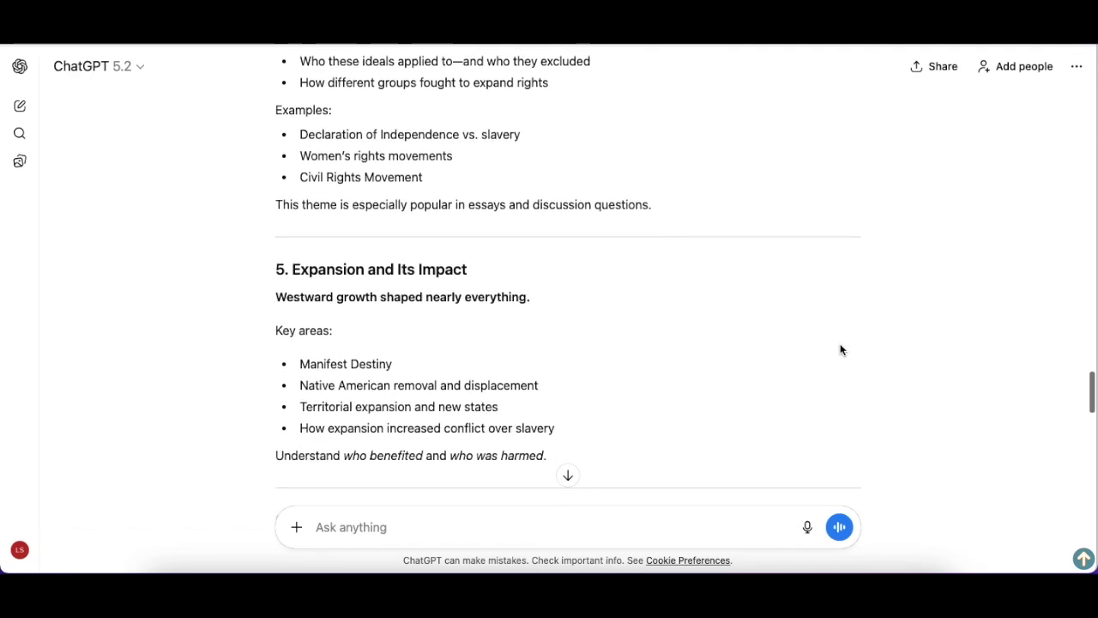
scroll(840, 350, down, 6)
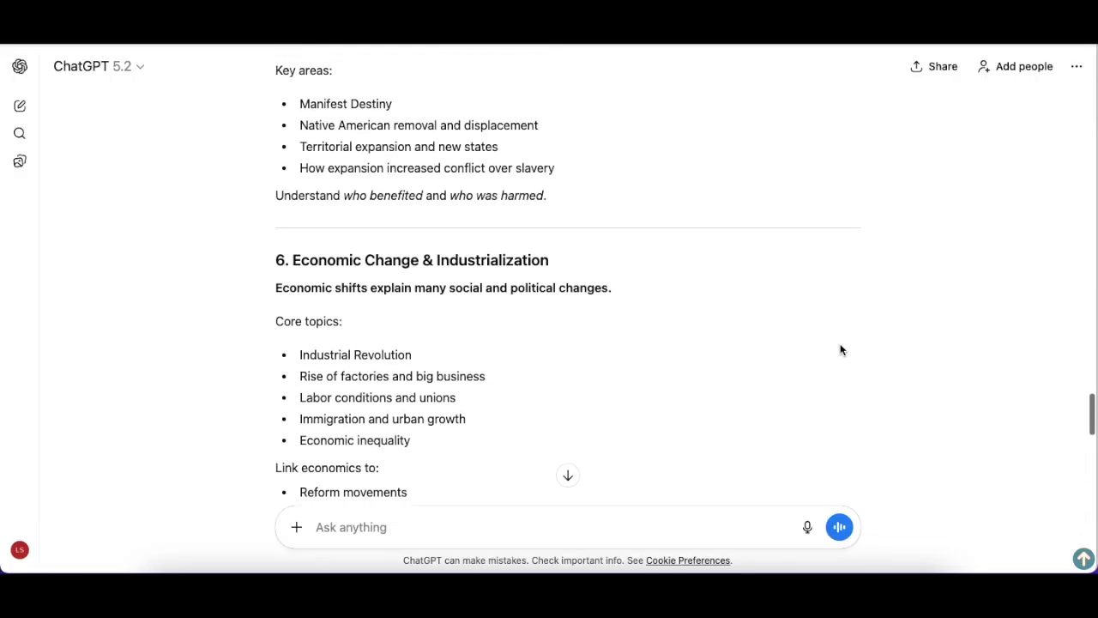
scroll(839, 350, down, 6)
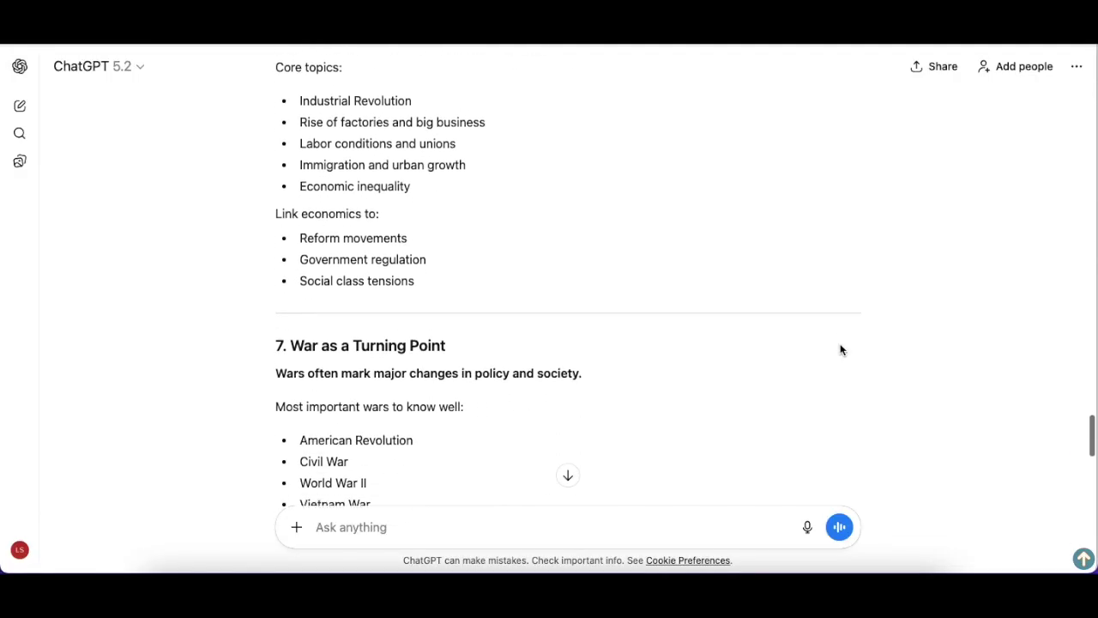
scroll(840, 350, down, 6)
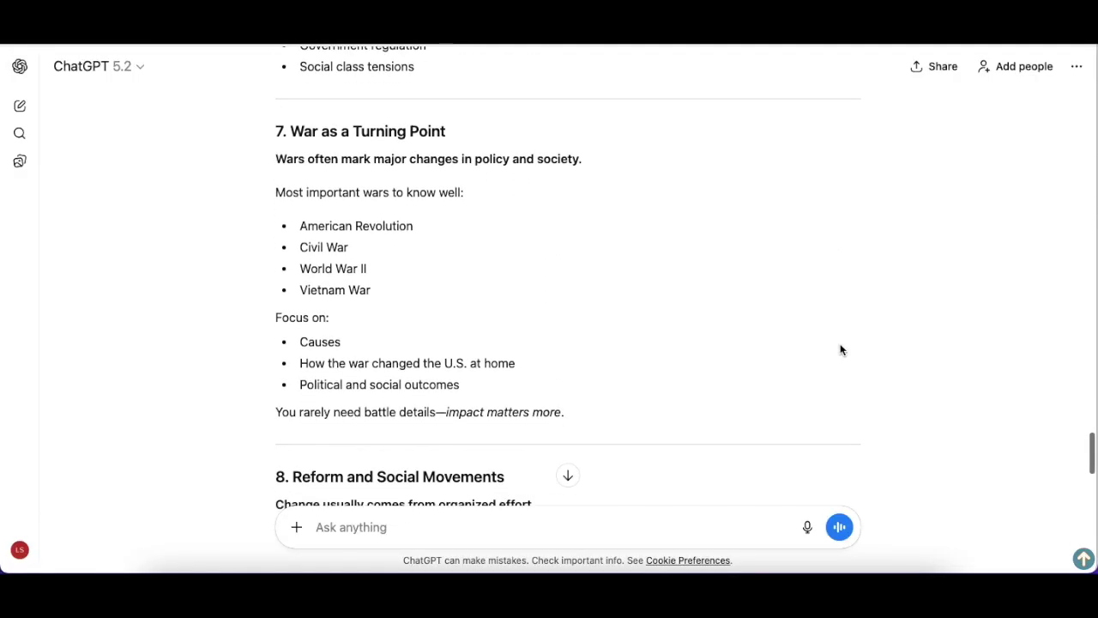
scroll(840, 350, down, 8)
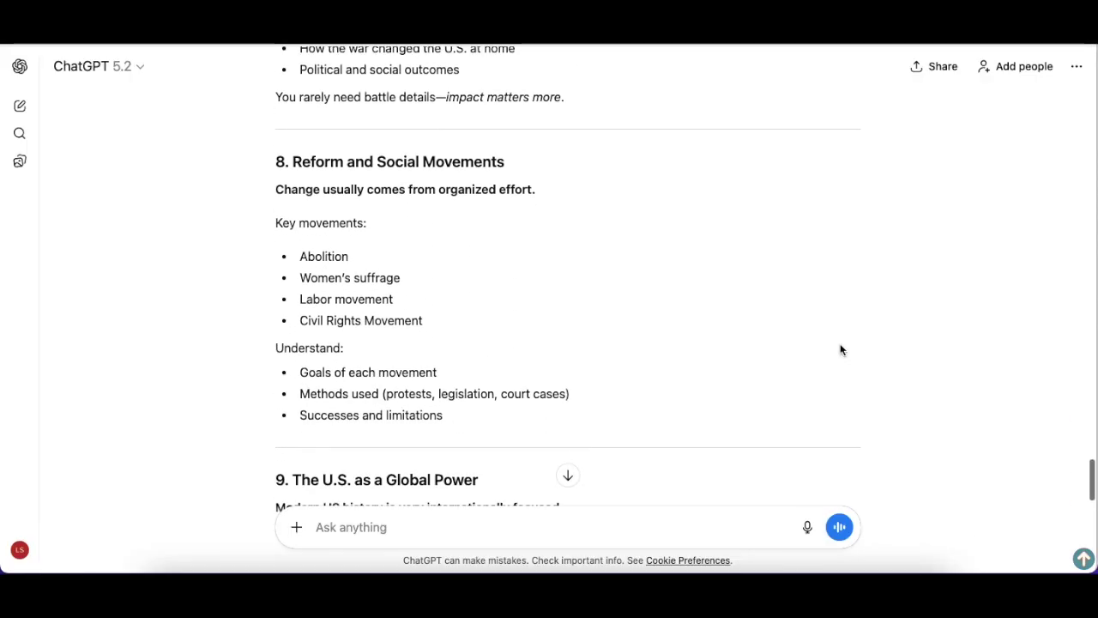
scroll(840, 350, down, 7)
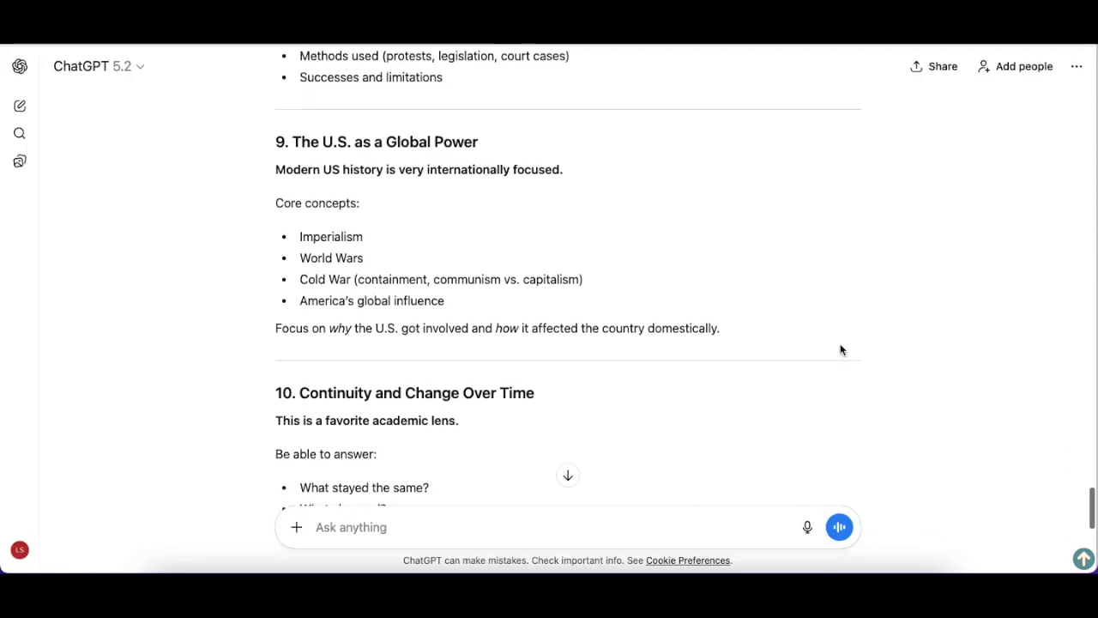
scroll(840, 350, down, 5)
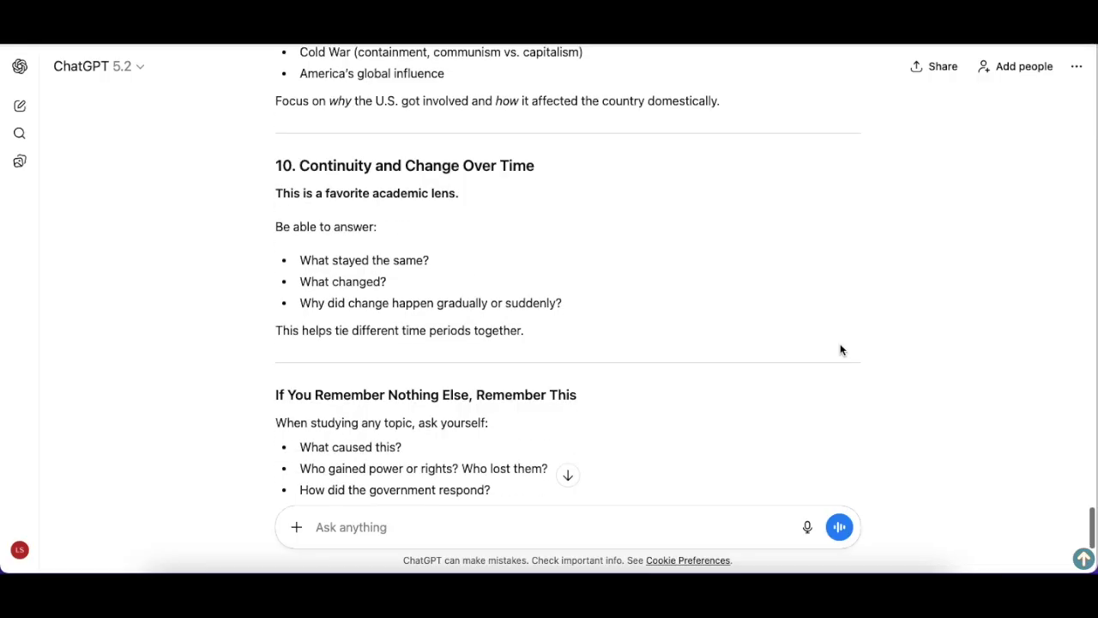
scroll(840, 350, down, 4)
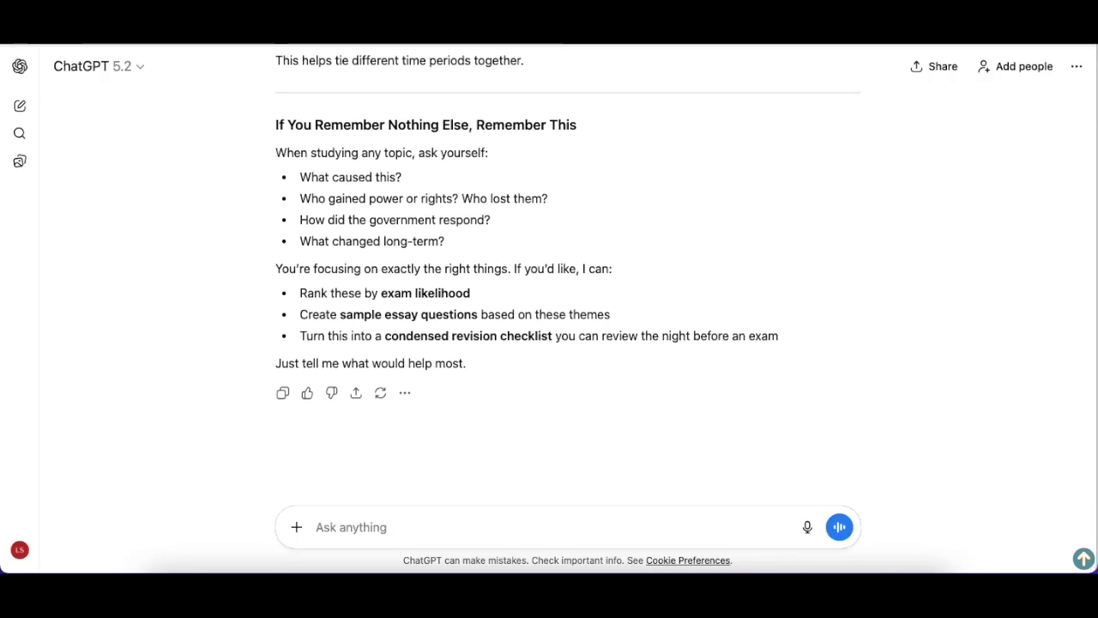
Send the follow-up "Create simple explanations for each major topic, written in plain language as if you're explaining it to a beginner.".
click(347, 527)
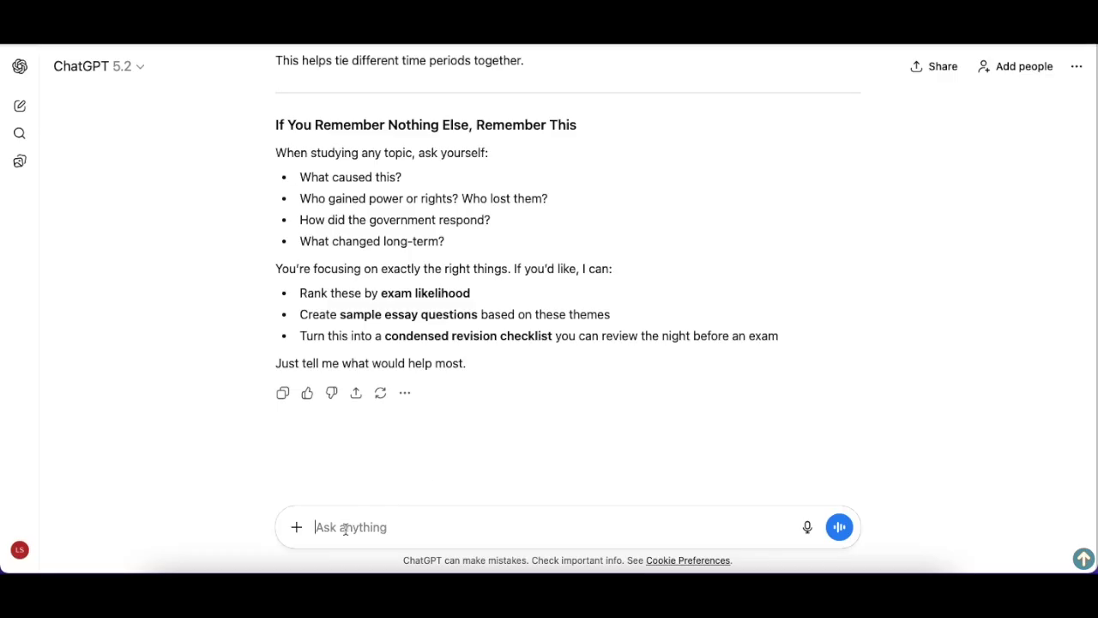
text(Create simple expla)
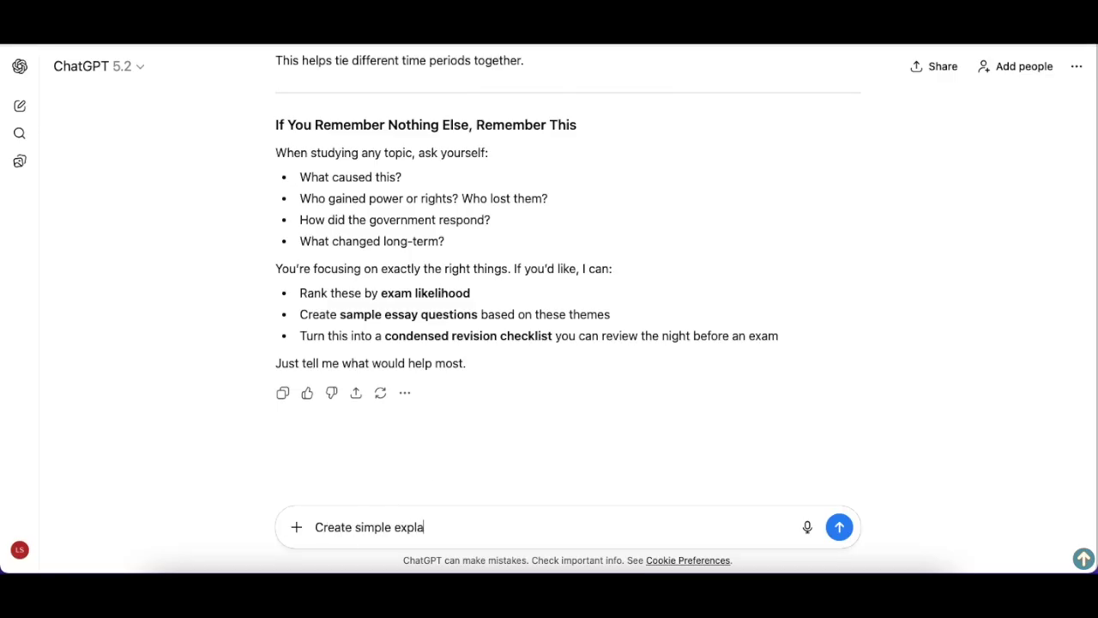
text(nations for each major topic, written in p)
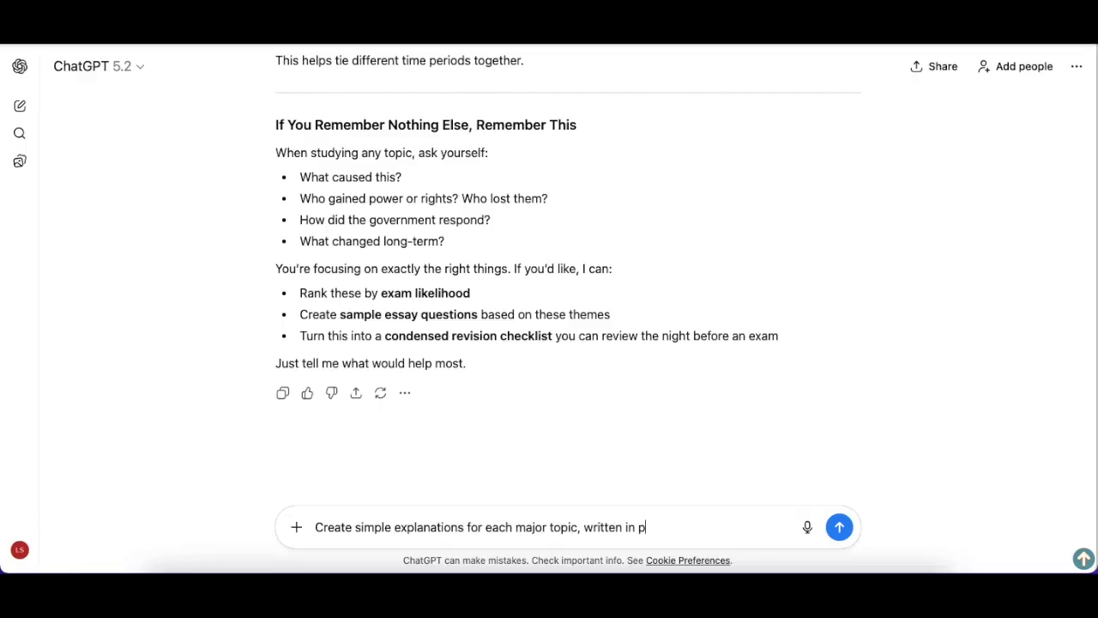
text(lain language as if you're ex)
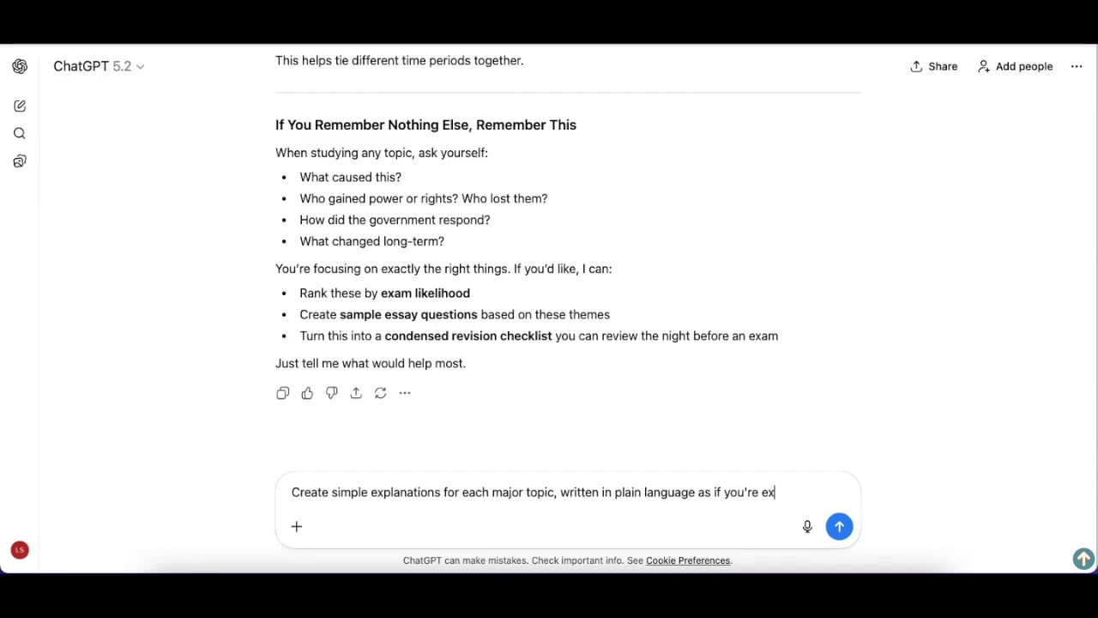
text(plaining it to a beginner.)
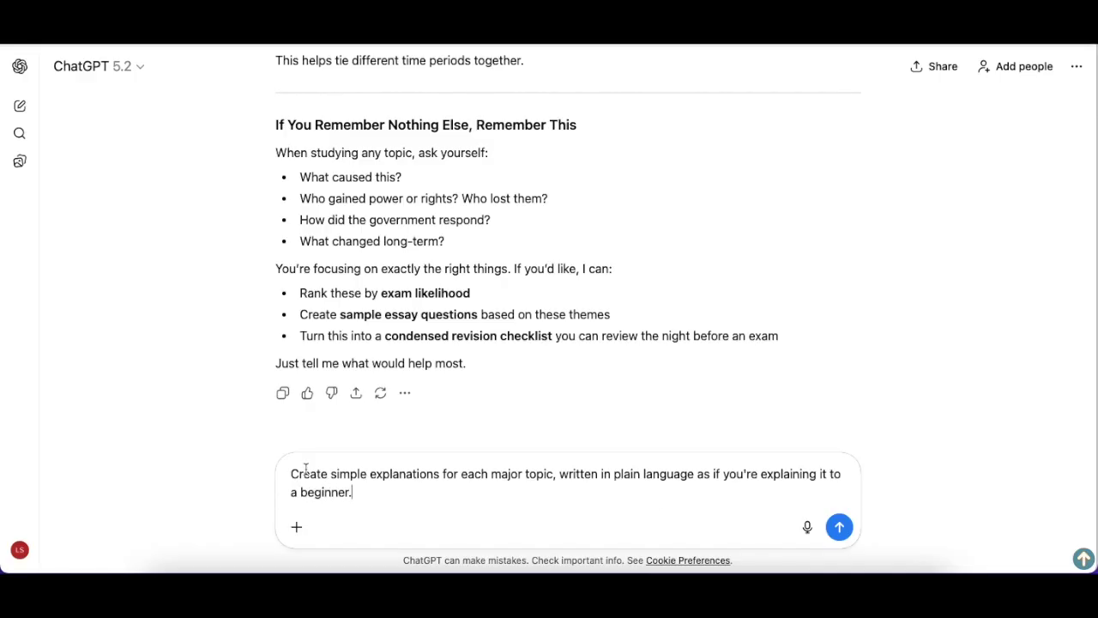
click(837, 531)
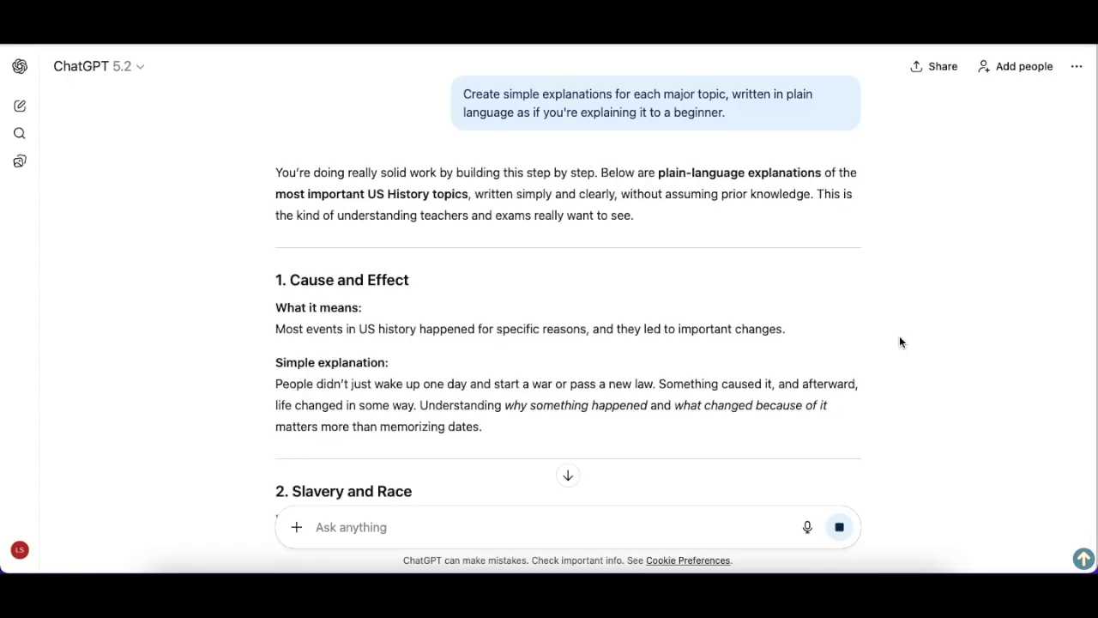
Read through the plain-language explanations of each major topic down to the "A Helpful Way to Remember This" section.
scroll(899, 343, down, 3)
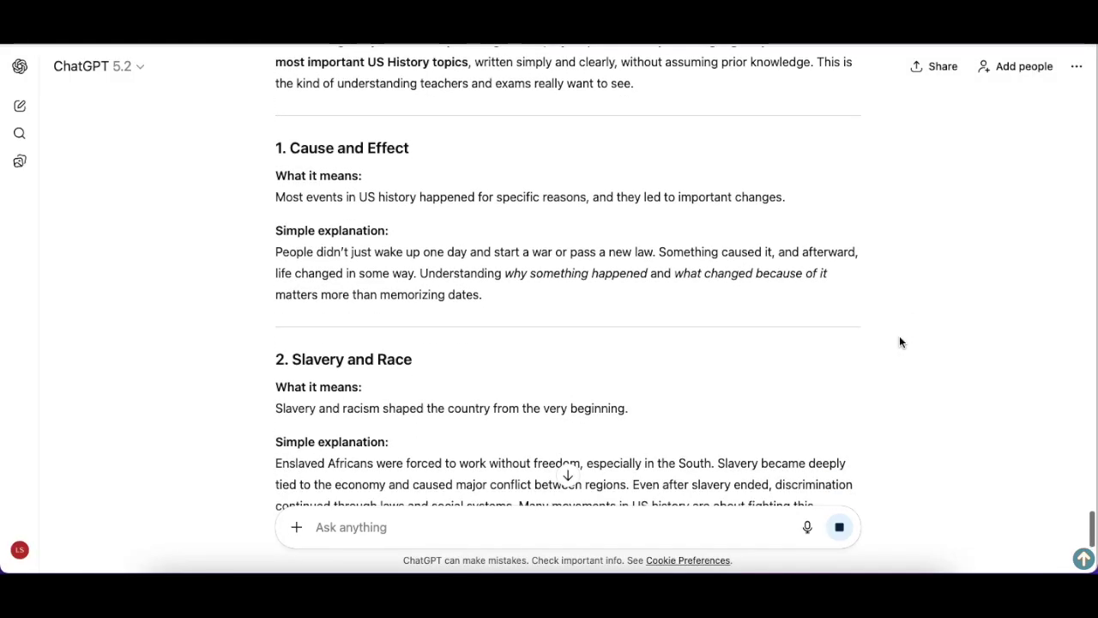
scroll(899, 342, down, 5)
scroll(899, 343, down, 4)
scroll(899, 342, down, 6)
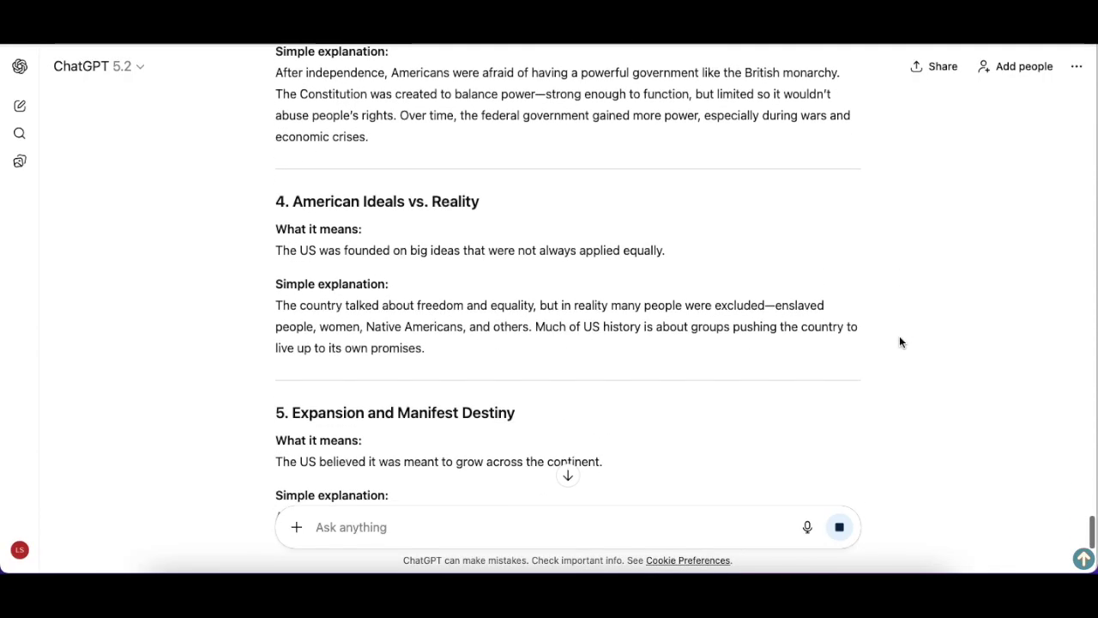
scroll(899, 342, down, 5)
scroll(899, 343, down, 4)
scroll(899, 342, down, 5)
scroll(899, 343, down, 5)
scroll(899, 342, down, 4)
scroll(899, 342, down, 4)
scroll(899, 342, down, 4)
scroll(899, 342, down, 4)
scroll(898, 342, down, 2)
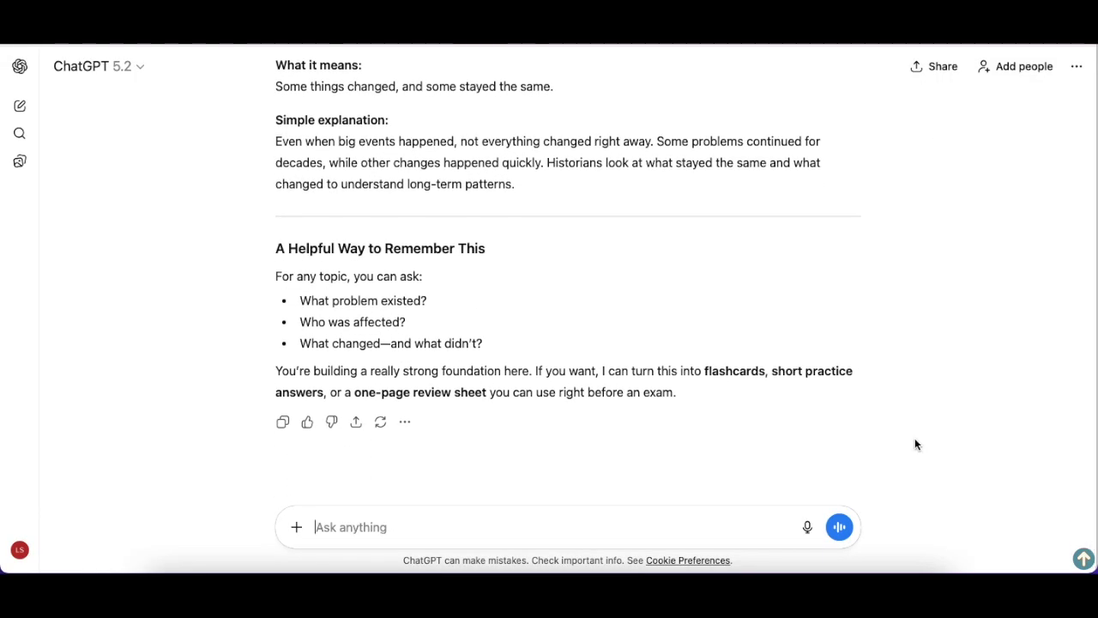
Send the follow-up "Add simple examples or real-world explanations to help me better understand each topic.".
text(Add simple e)
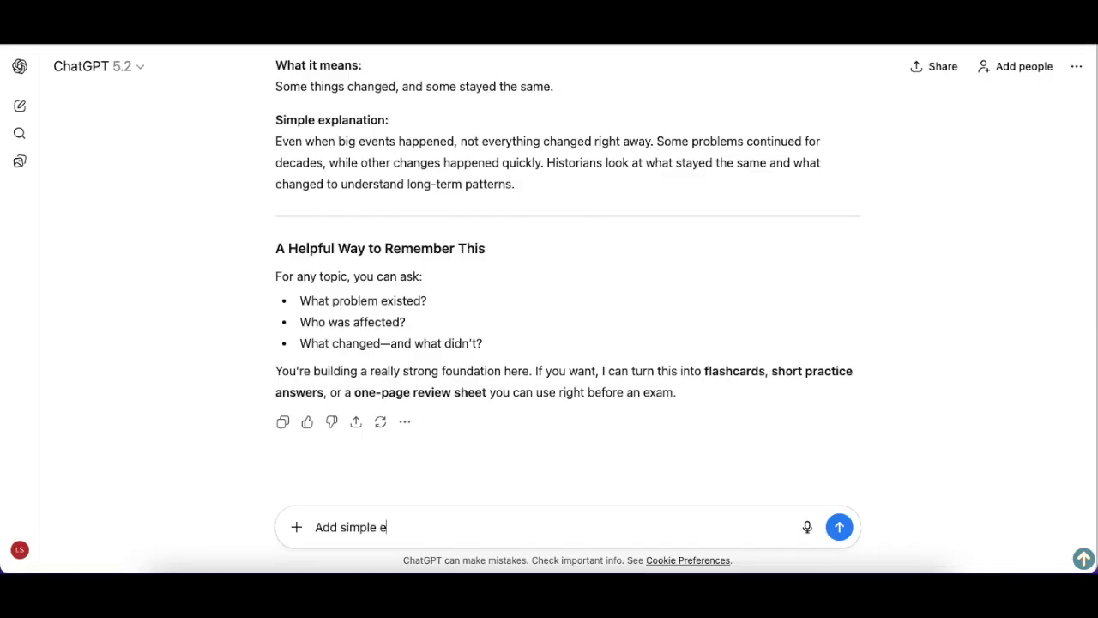
text(xamples and)
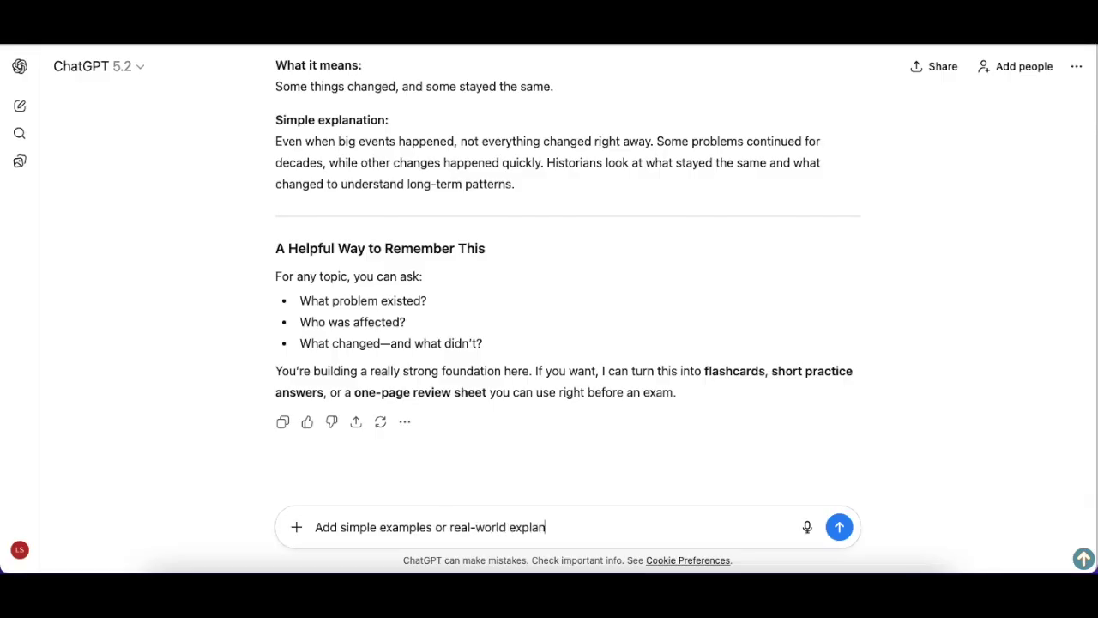
text(o help me better understand)
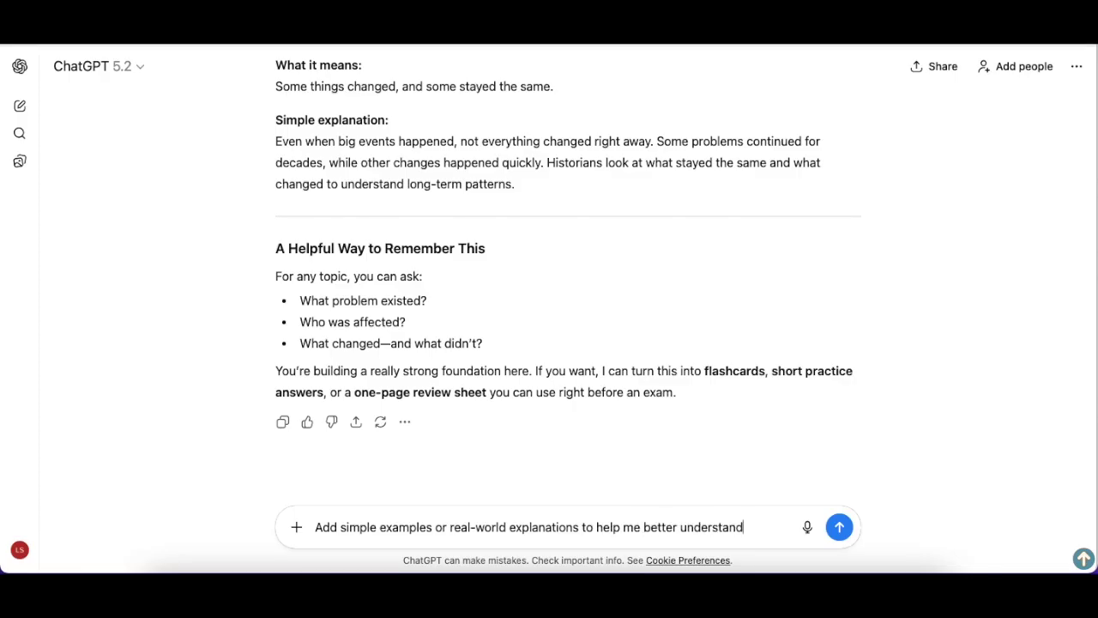
text(pic.)
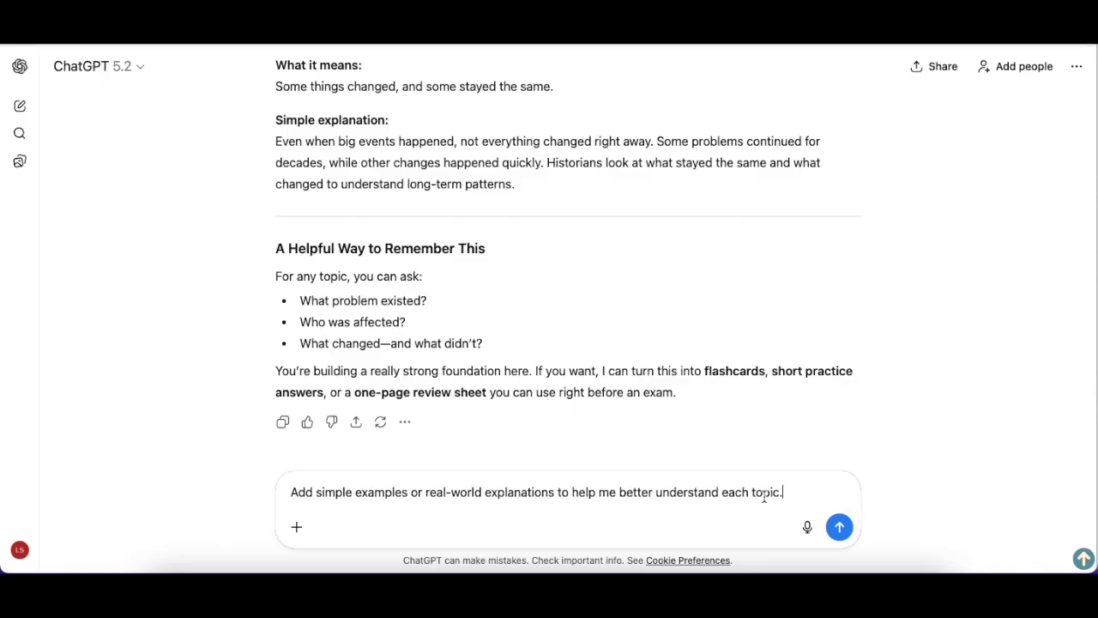
click(838, 528)
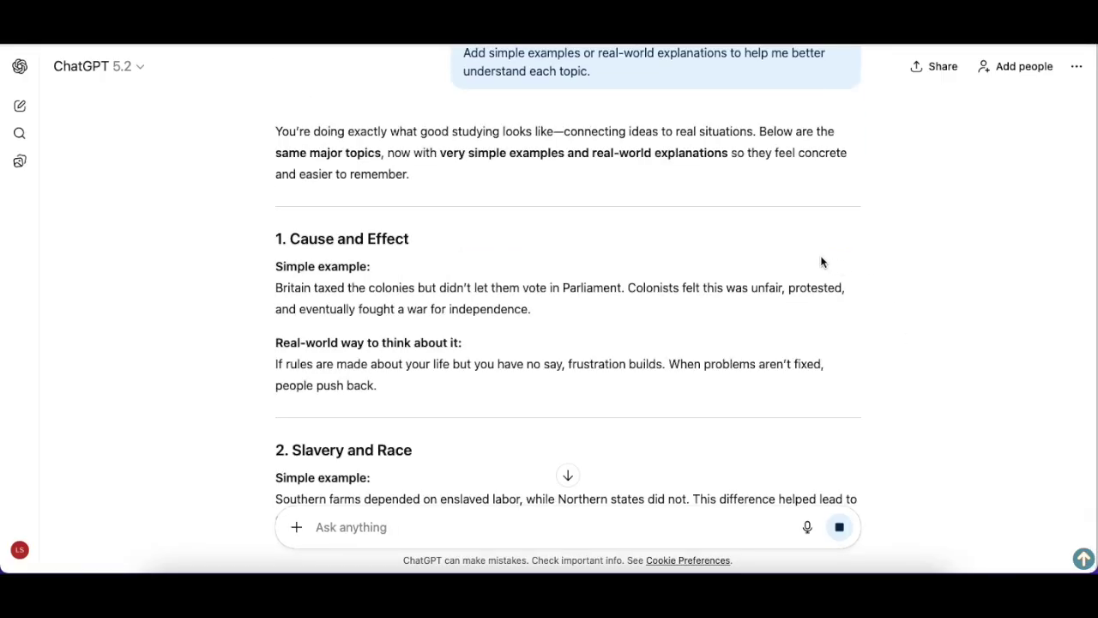
Read through the simple examples and real-world comparisons for each topic down to the "How This Helps You in Exams" section.
scroll(821, 261, down, 1)
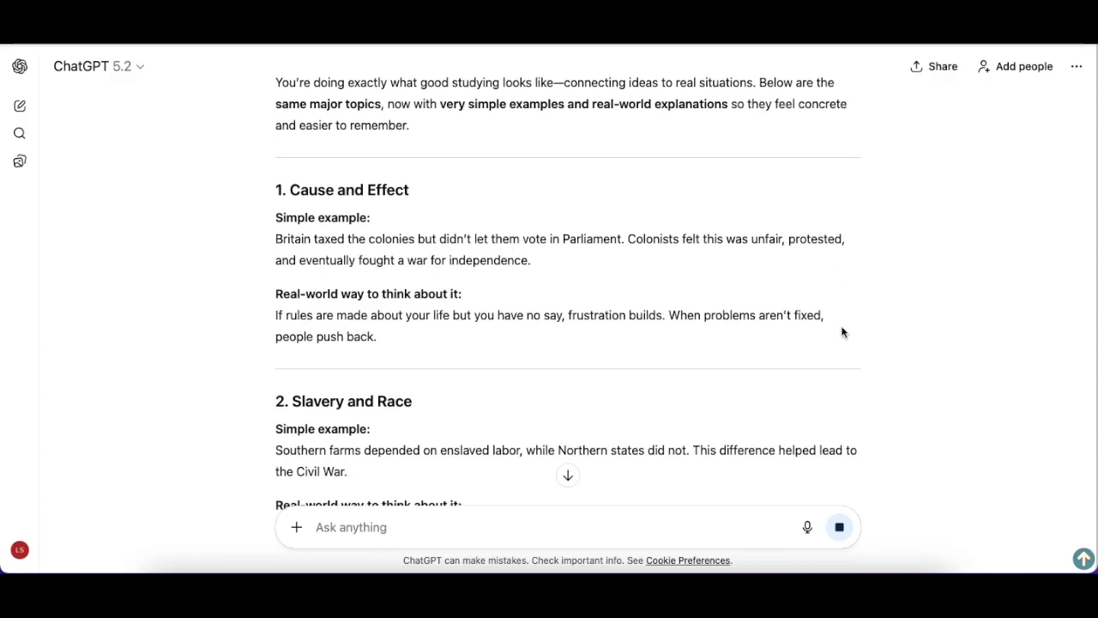
scroll(842, 332, down, 3)
scroll(844, 322, down, 2)
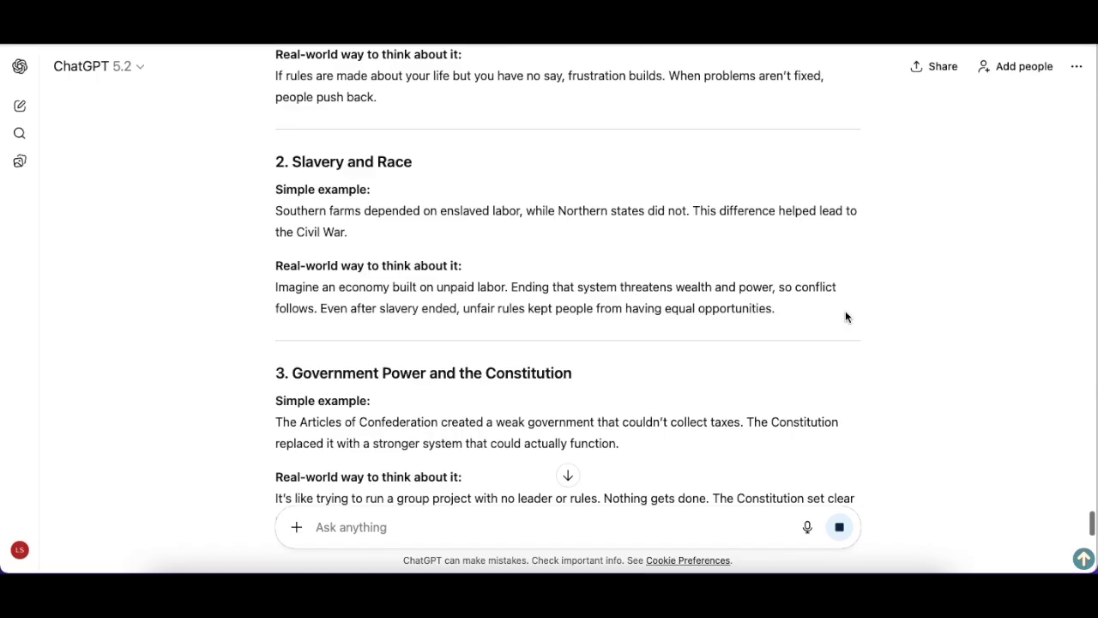
scroll(845, 313, down, 3)
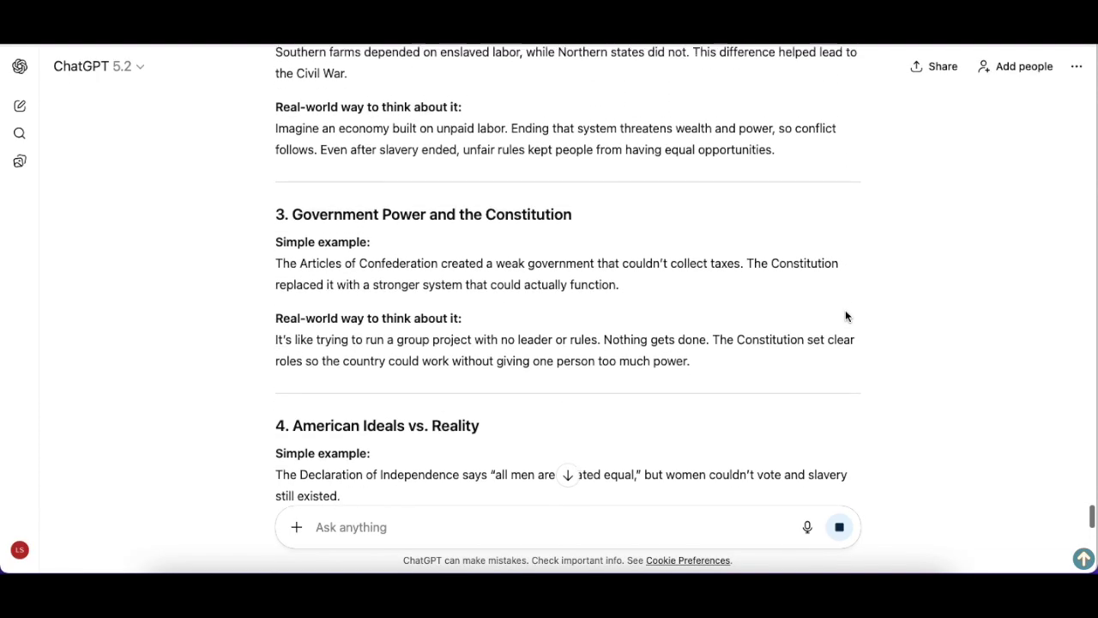
scroll(845, 316, down, 3)
scroll(845, 316, down, 3)
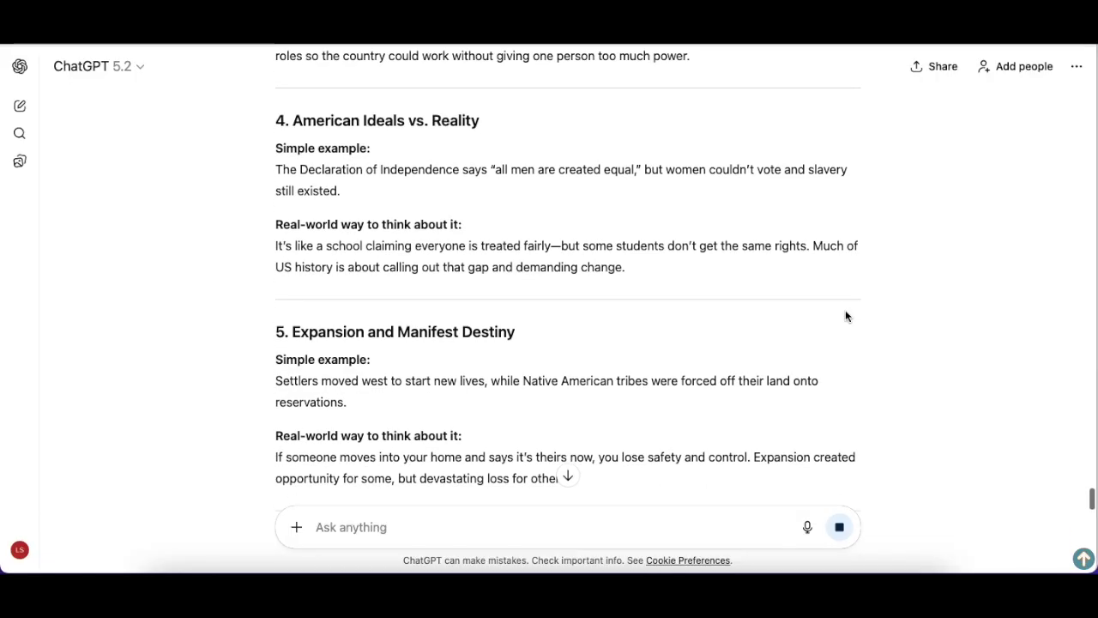
scroll(844, 317, down, 4)
scroll(845, 317, down, 4)
scroll(844, 317, down, 5)
scroll(845, 316, down, 5)
scroll(845, 316, down, 4)
scroll(845, 317, down, 3)
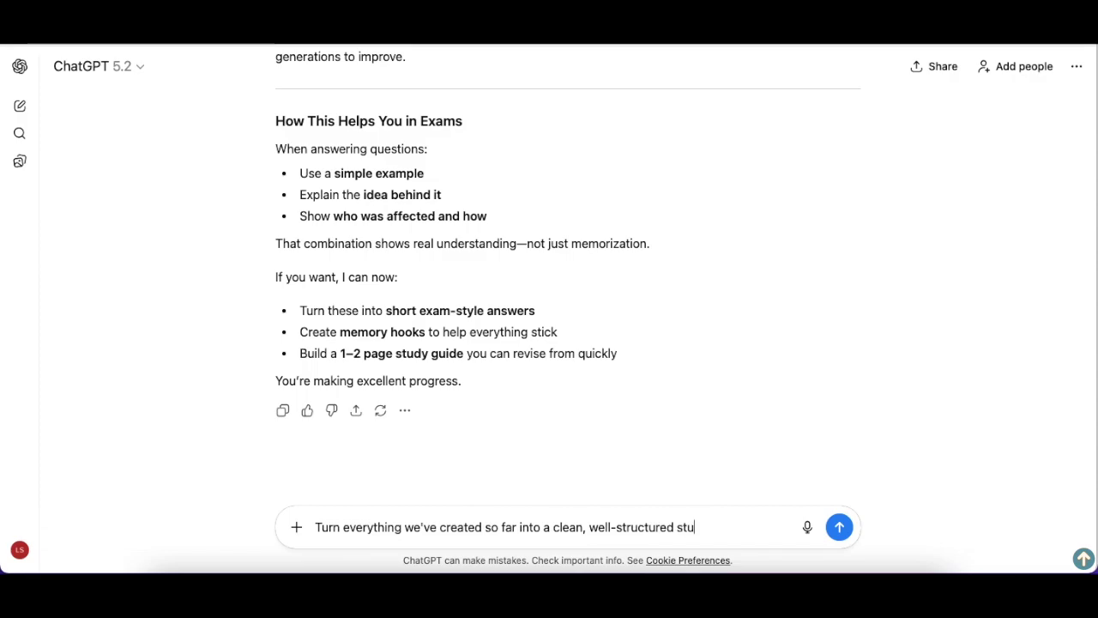
Send the follow-up "Turn everything we've created so far into a clean, well-structured study guide I can read, save and use throughout the semester.".
text(read)
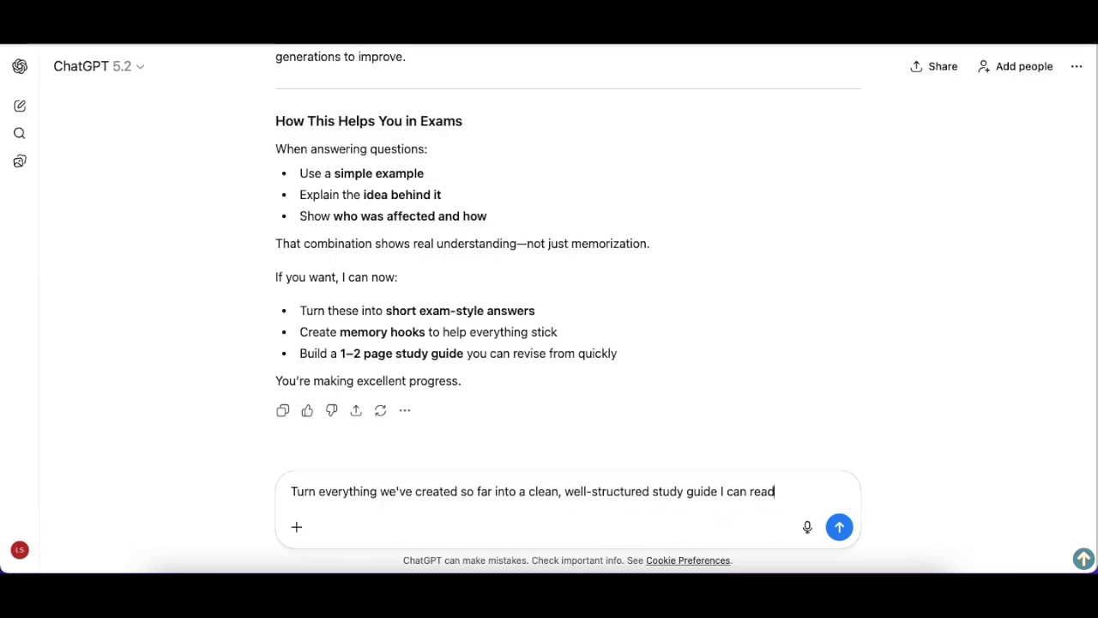
text(, save and use th)
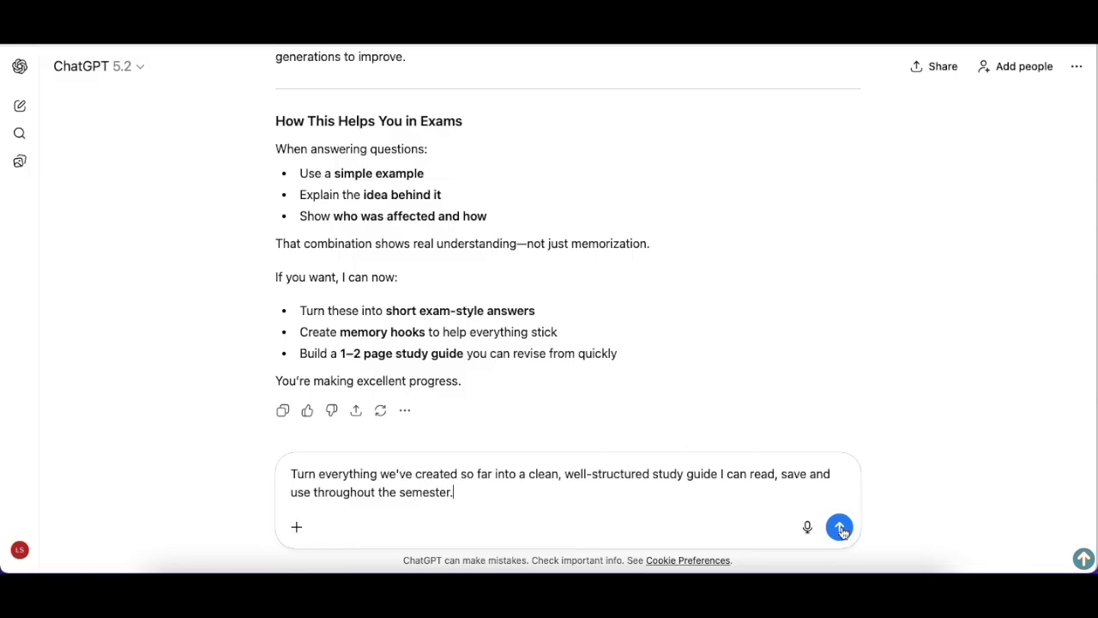
text(roughout the semester.)
key(Return)
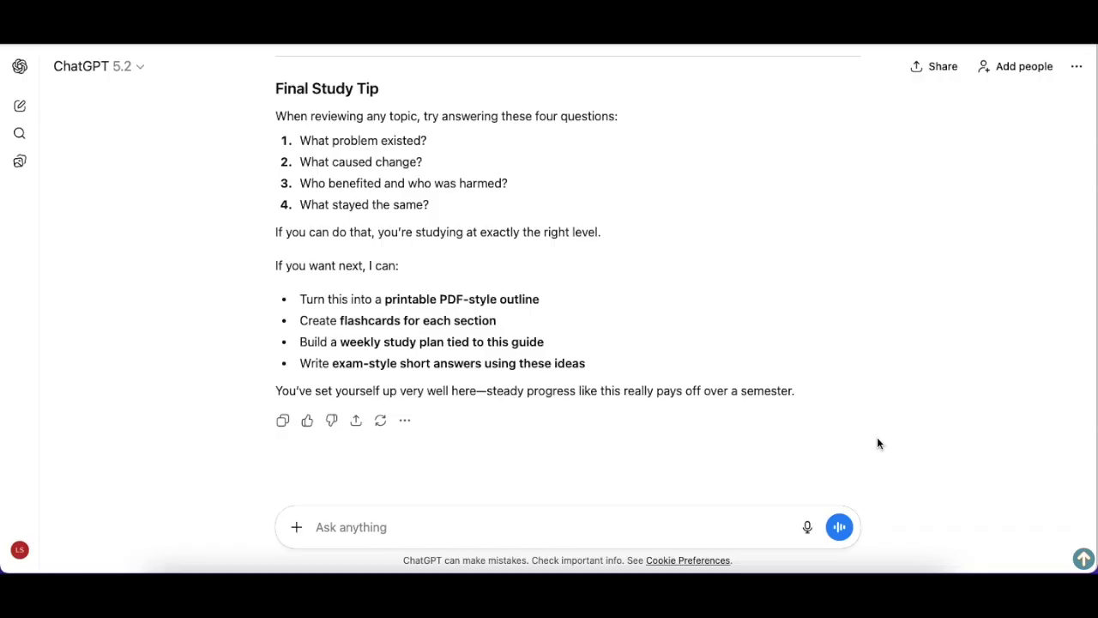
Send the follow-up "Based on this study guide, create a short review checklist and 5-10 practice questions I can use to test my understanding.".
text(Based on this study guide, create a short review checklist and 5-10 practic)
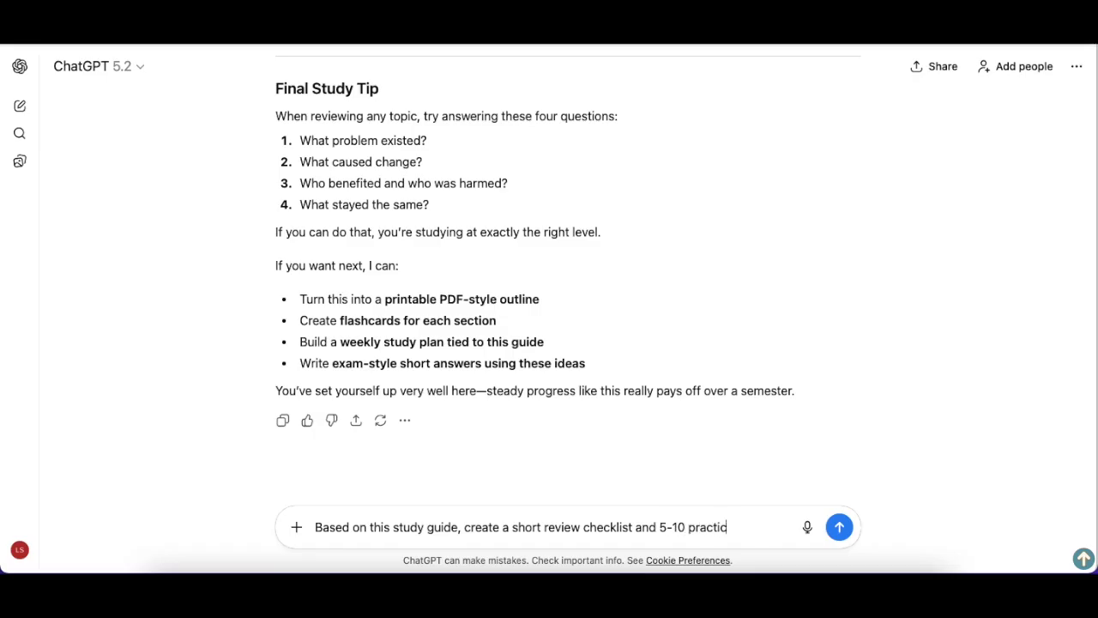
text(s I)
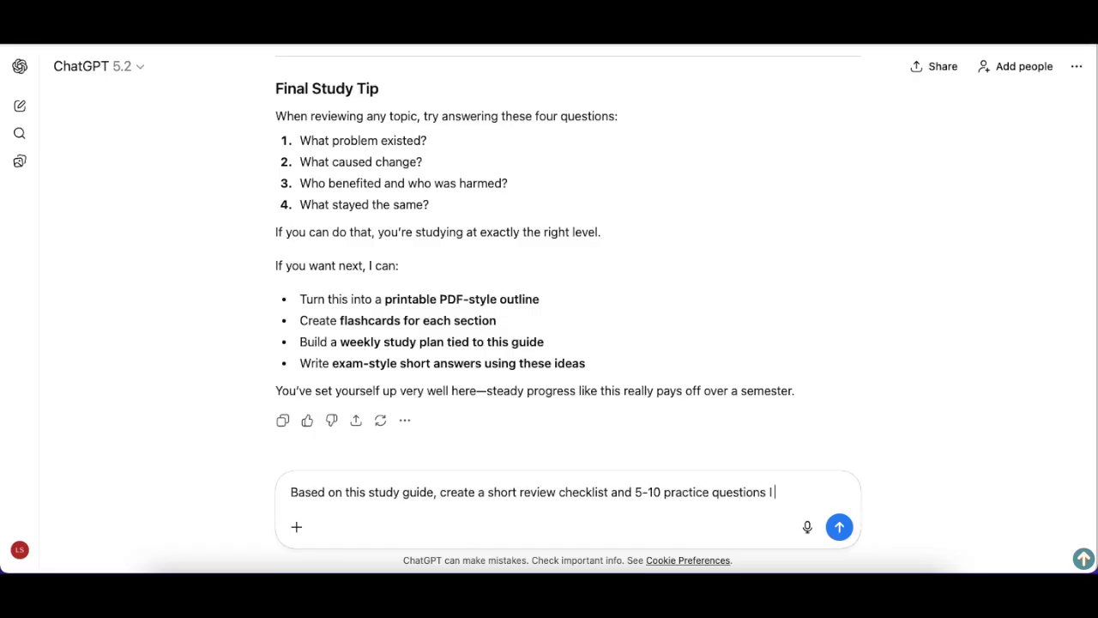
text( can use to test my understanding.)
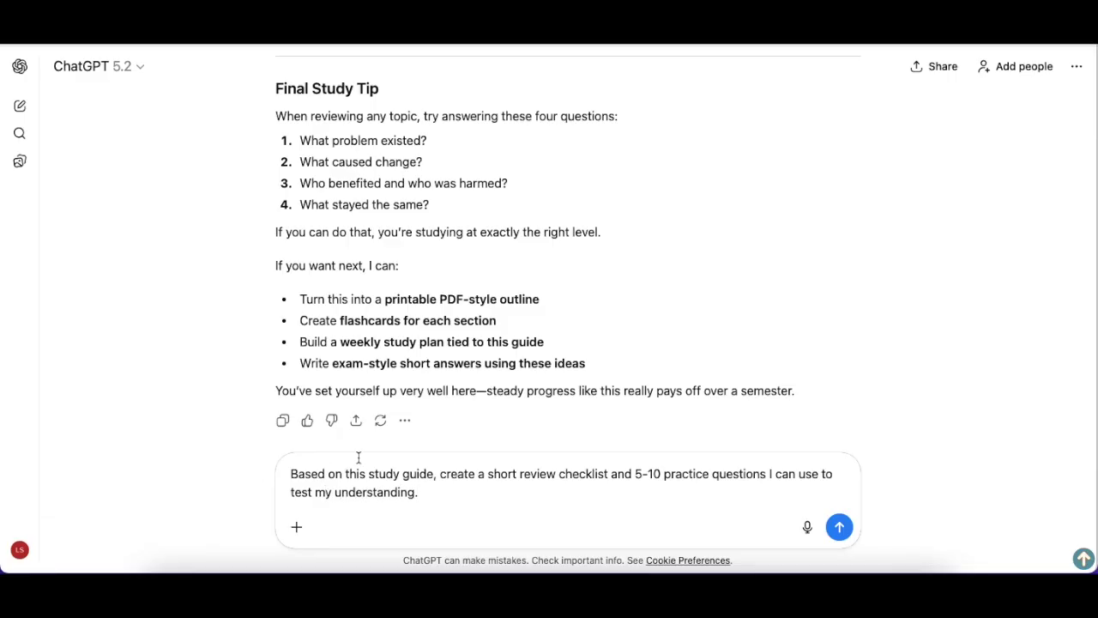
click(838, 528)
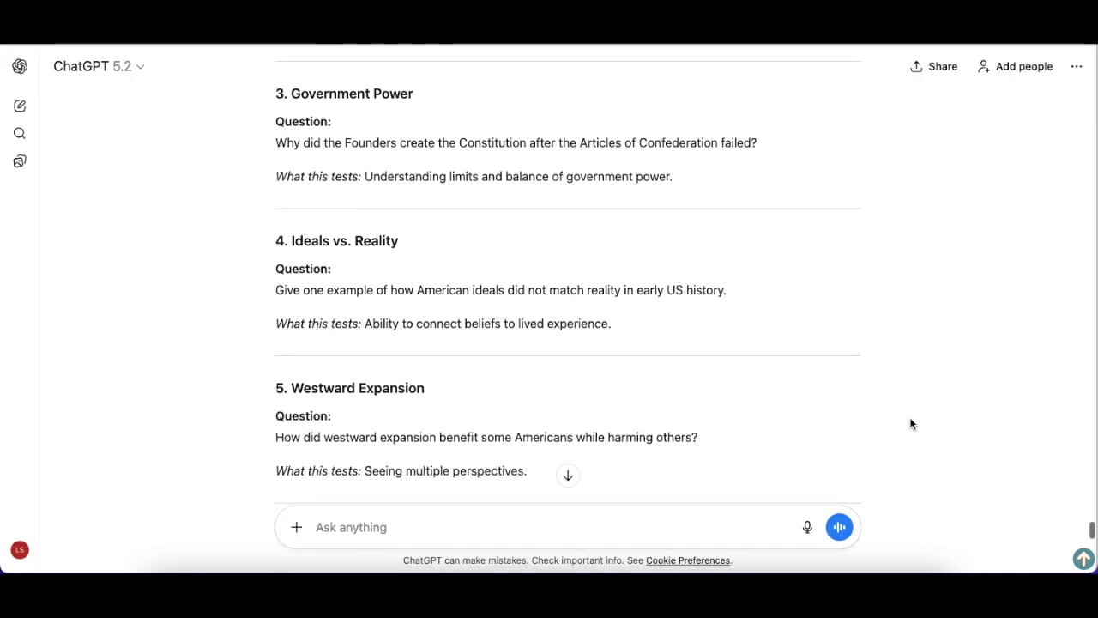
Send the follow-up "Combine the study guide, explanations, examples, review checklist, and practice questions into one simple study guide document I can copy and use.".
scroll(911, 424, down, 5)
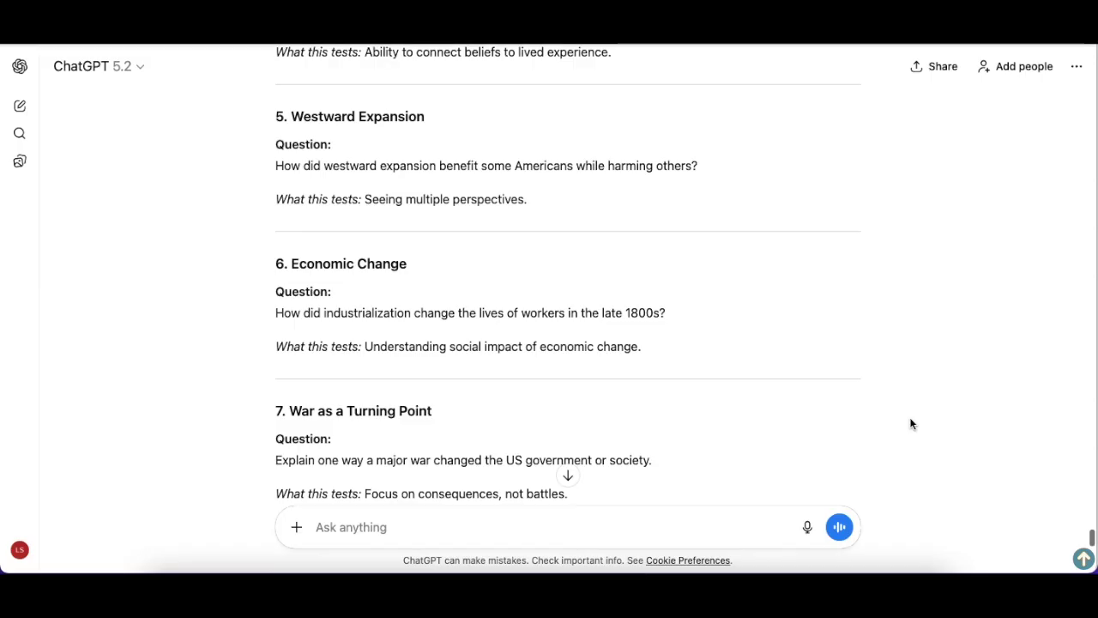
scroll(911, 424, down, 5)
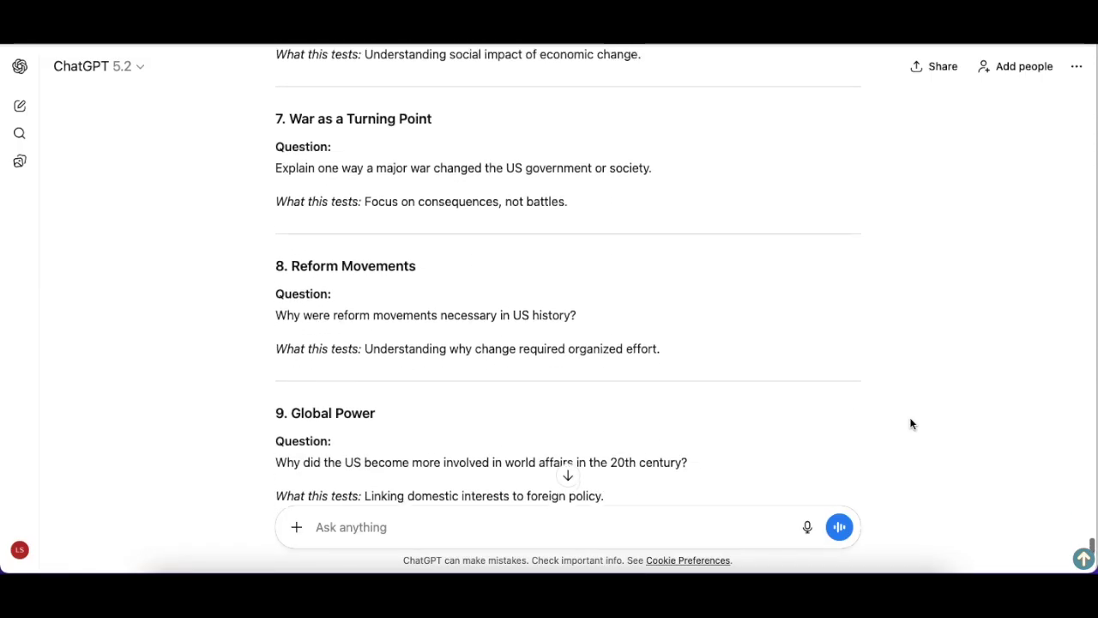
scroll(911, 424, down, 4)
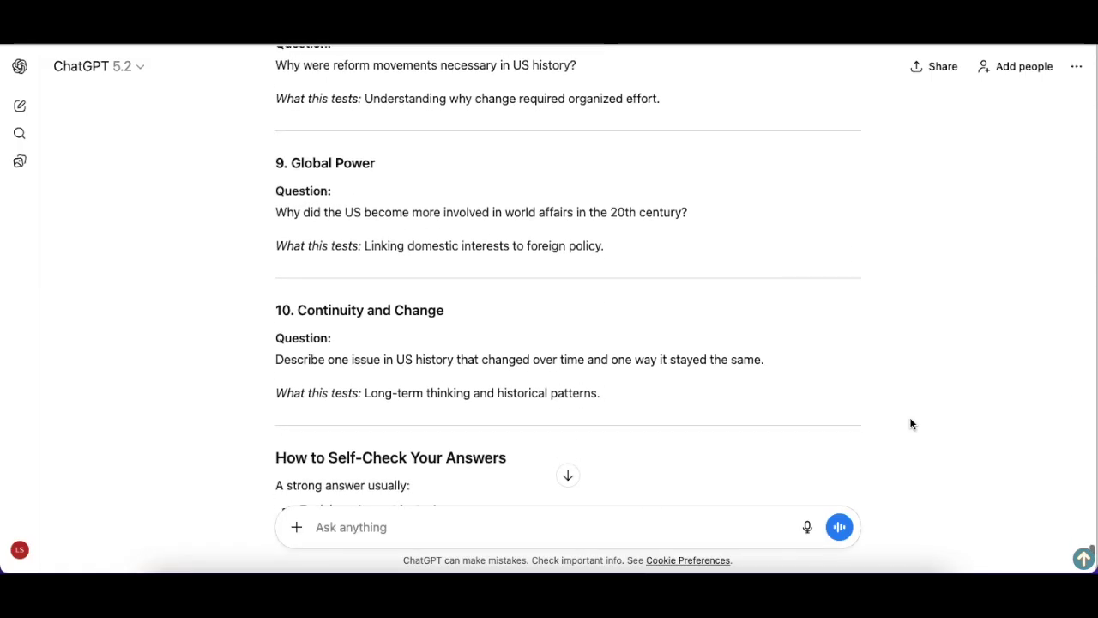
scroll(911, 424, down, 4)
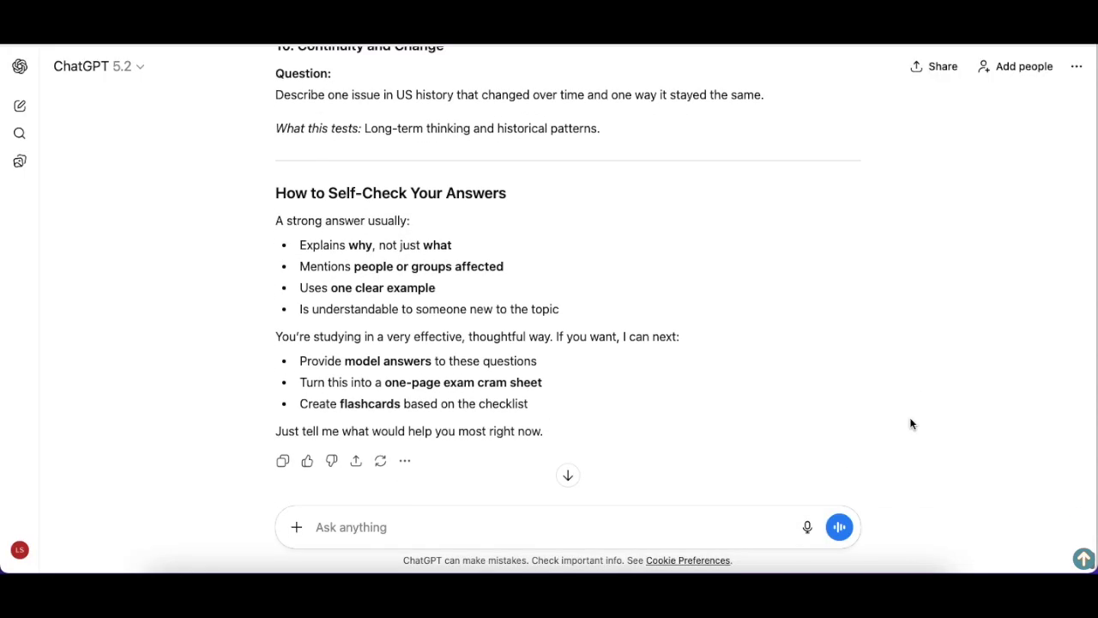
click(330, 528)
text(Combine the study guide, explanations, examples, review chec)
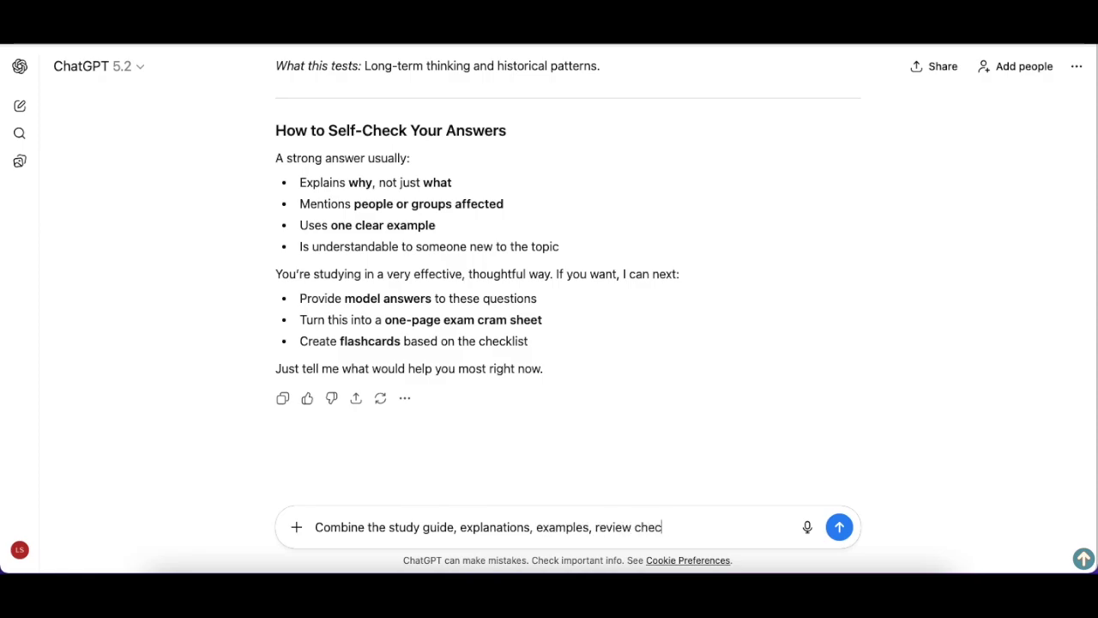
text(d practice ques)
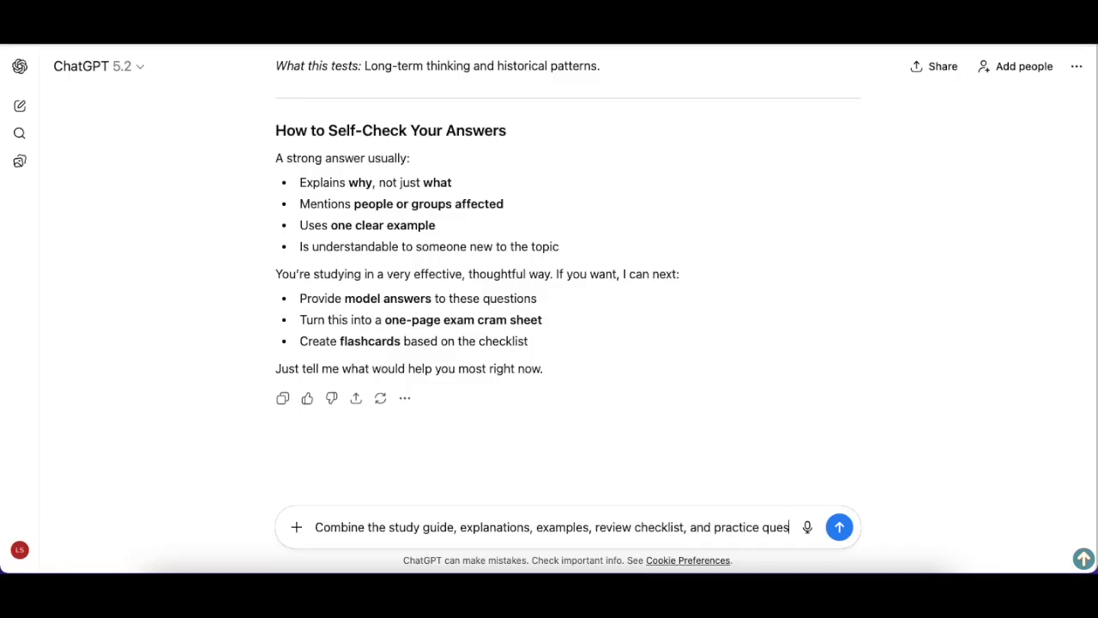
text(tions into)
text(simple study guide document I can copy and use.)
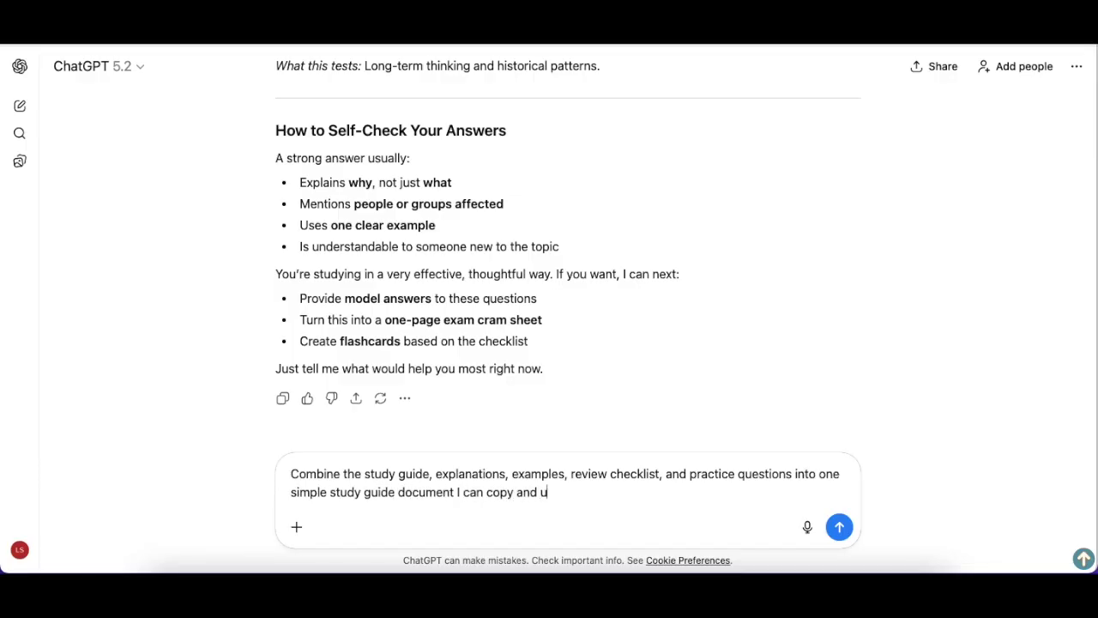
click(838, 528)
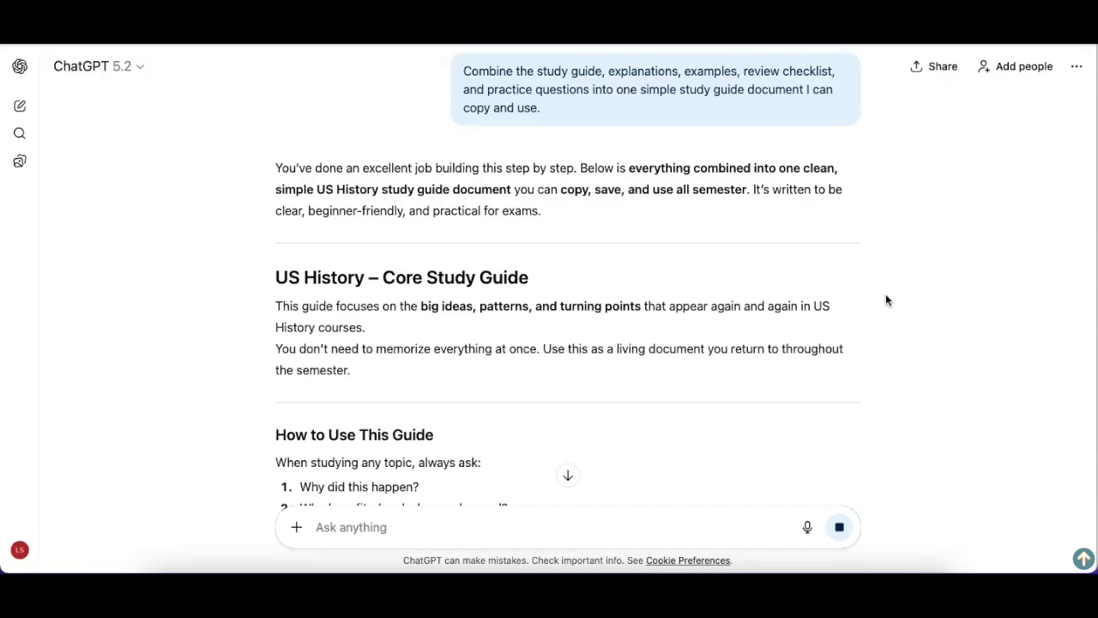
Read through the combined US History study guide, from its introduction through the topics, review checklist and practice questions down to the "Final Tip" section.
scroll(886, 299, down, 3)
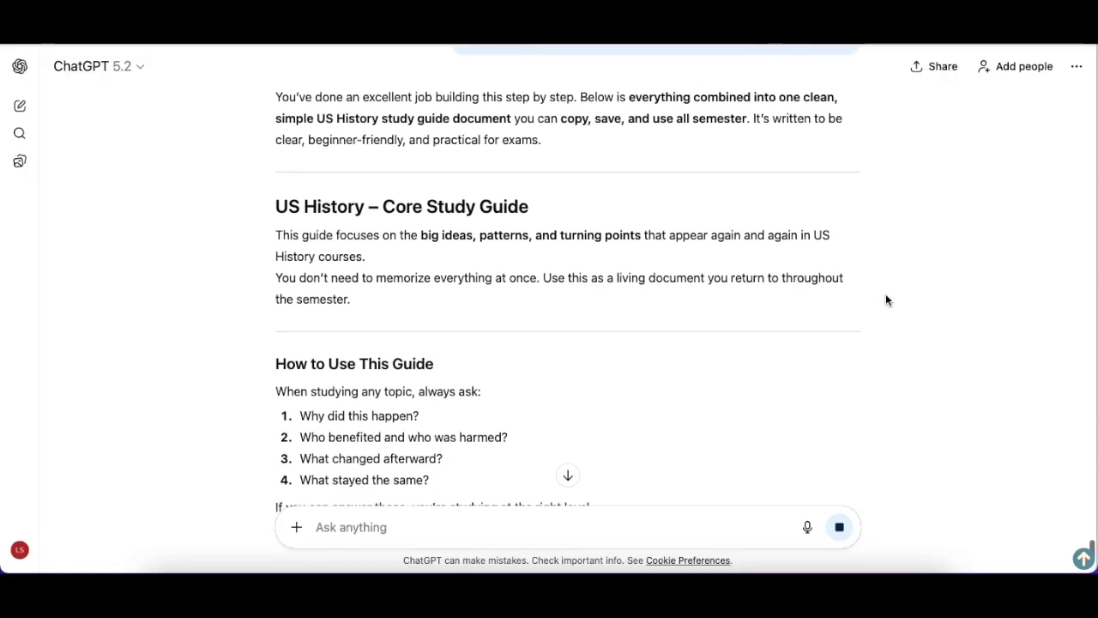
scroll(885, 293, down, 2)
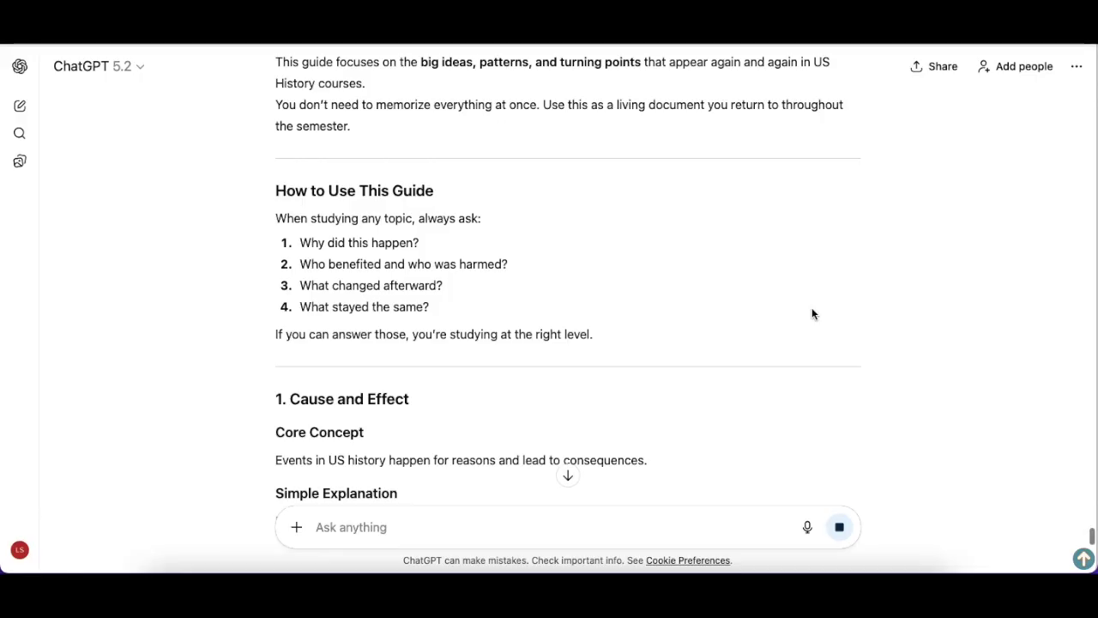
scroll(812, 307, down, 3)
scroll(811, 307, down, 4)
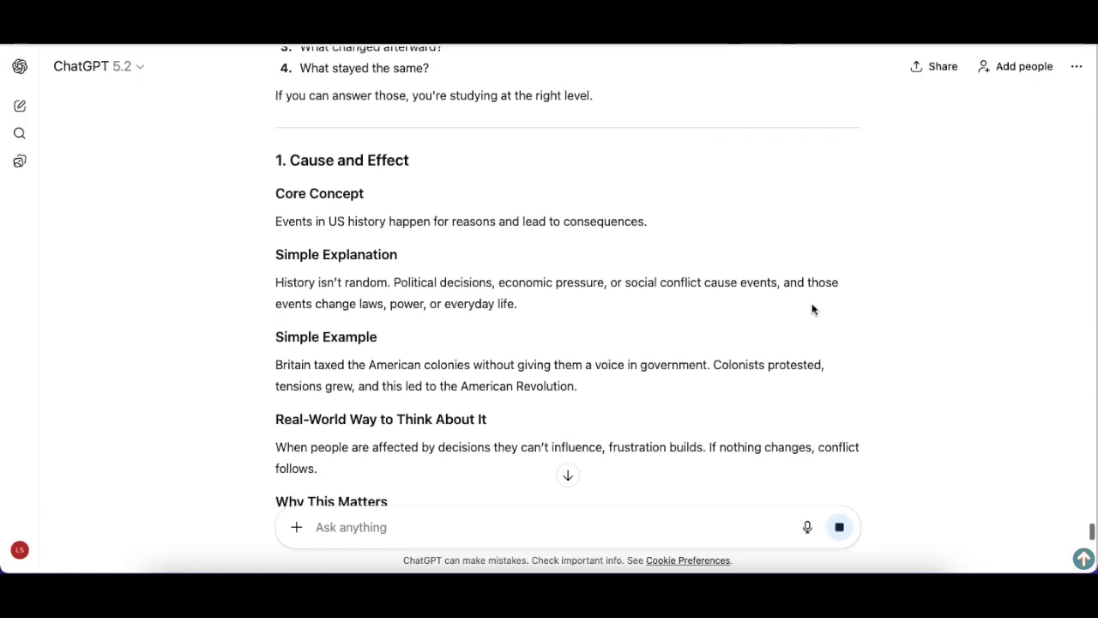
scroll(811, 307, down, 5)
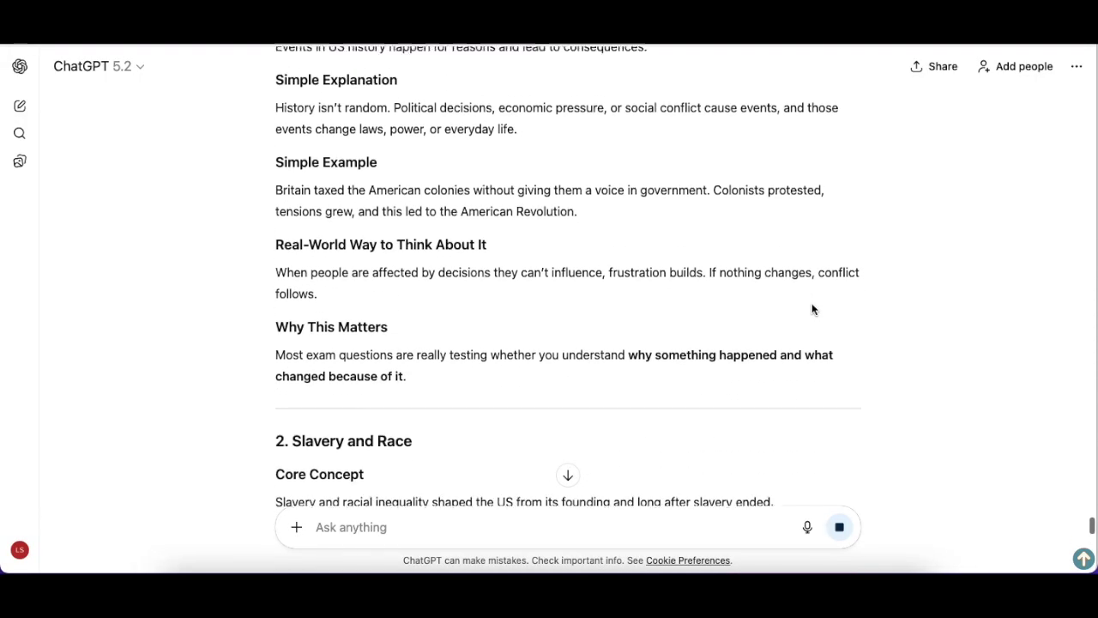
scroll(812, 308, down, 5)
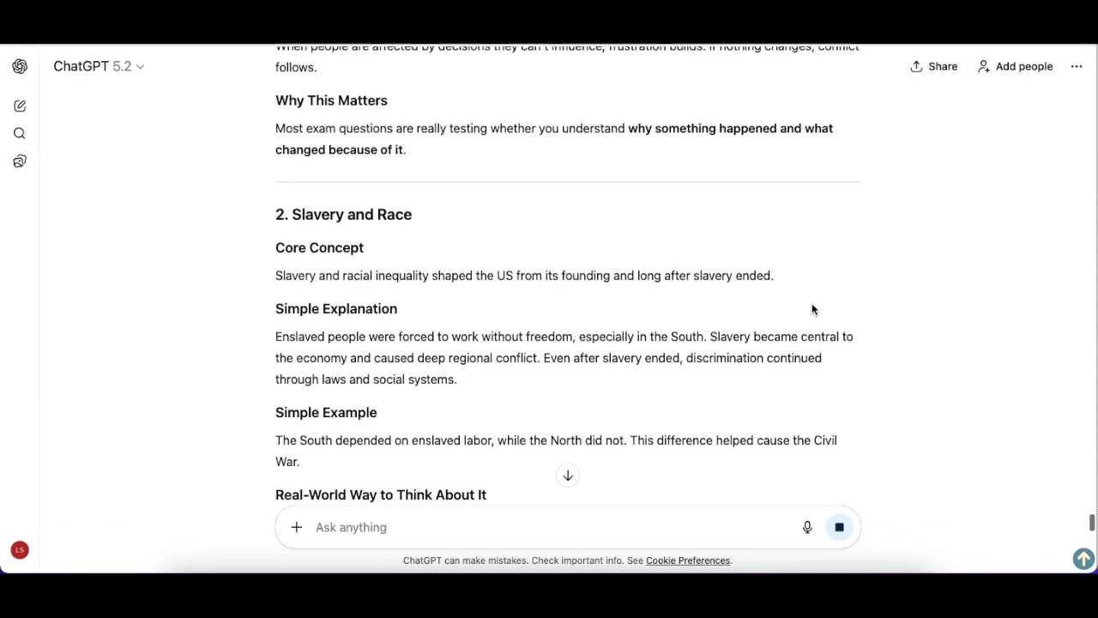
scroll(812, 307, down, 5)
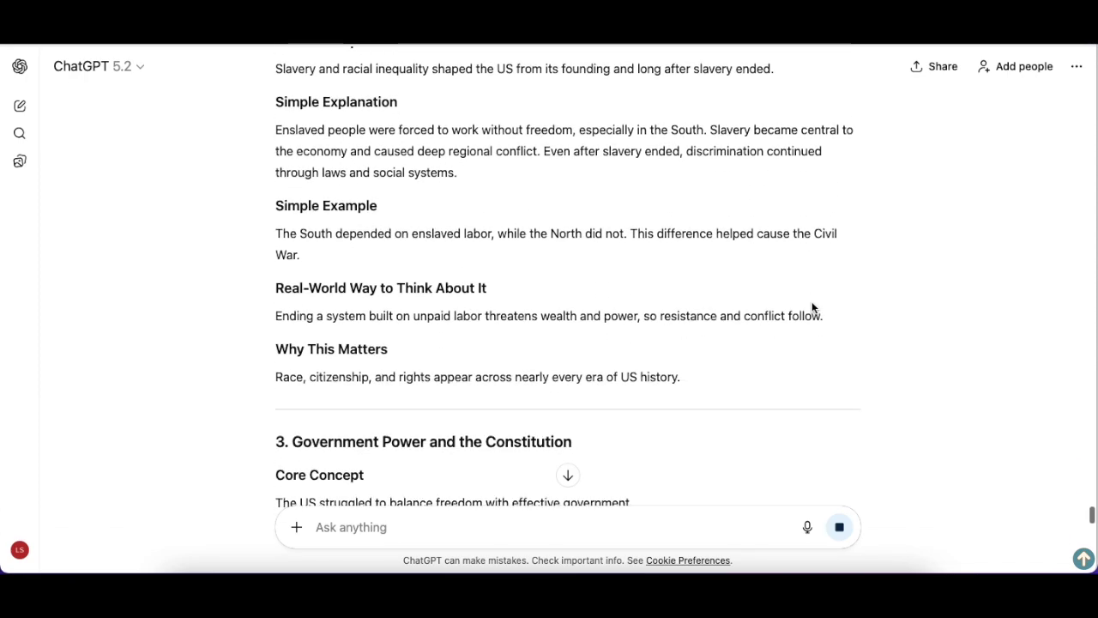
scroll(811, 307, down, 5)
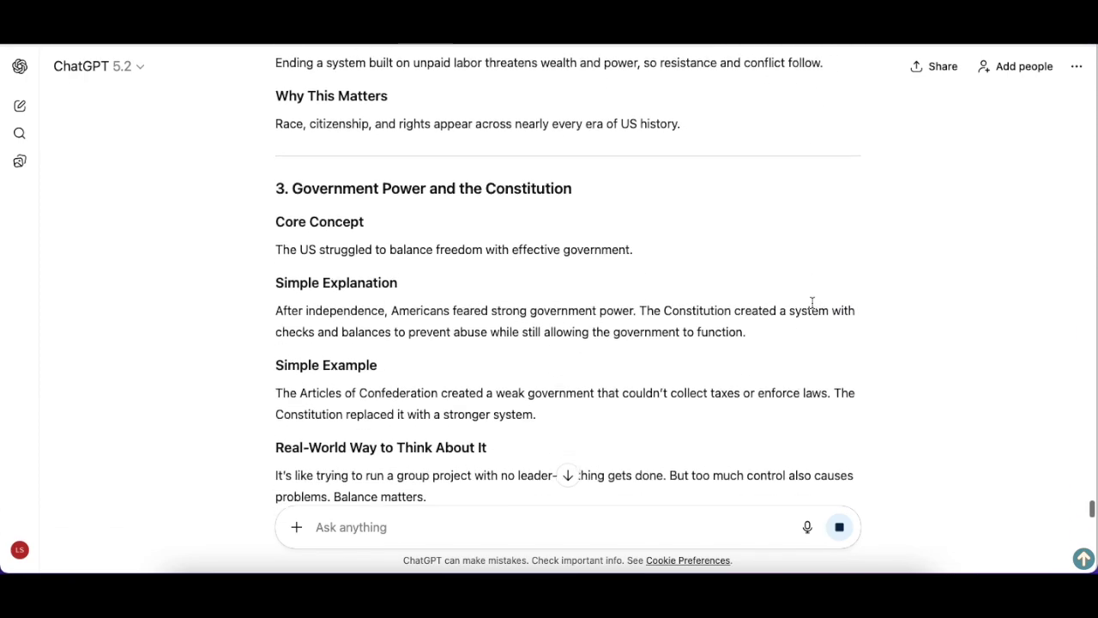
scroll(812, 307, down, 5)
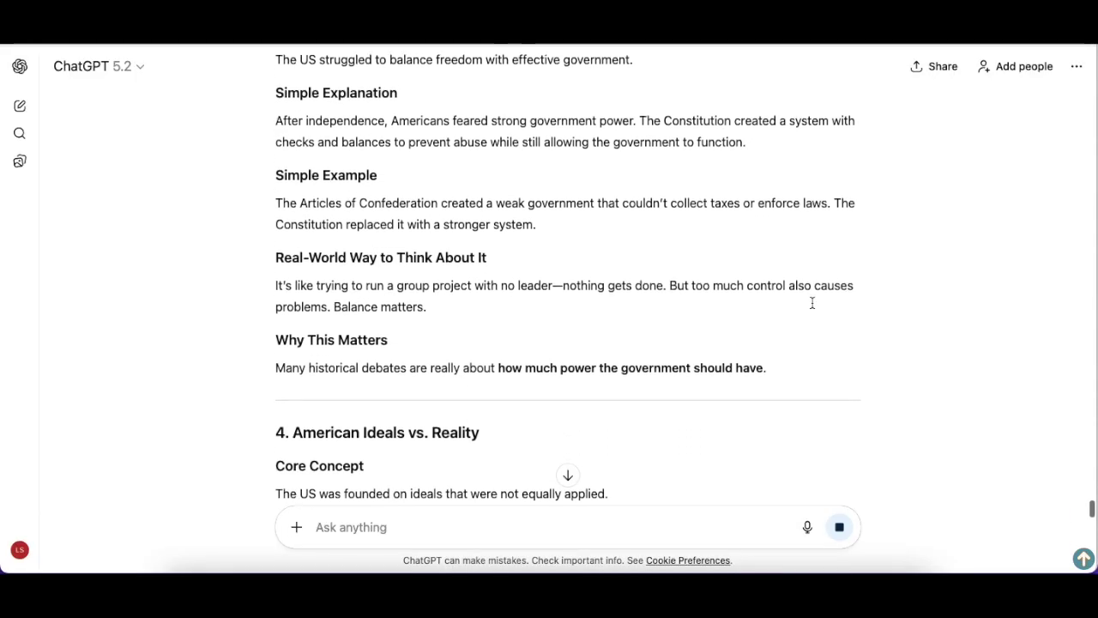
scroll(812, 308, down, 7)
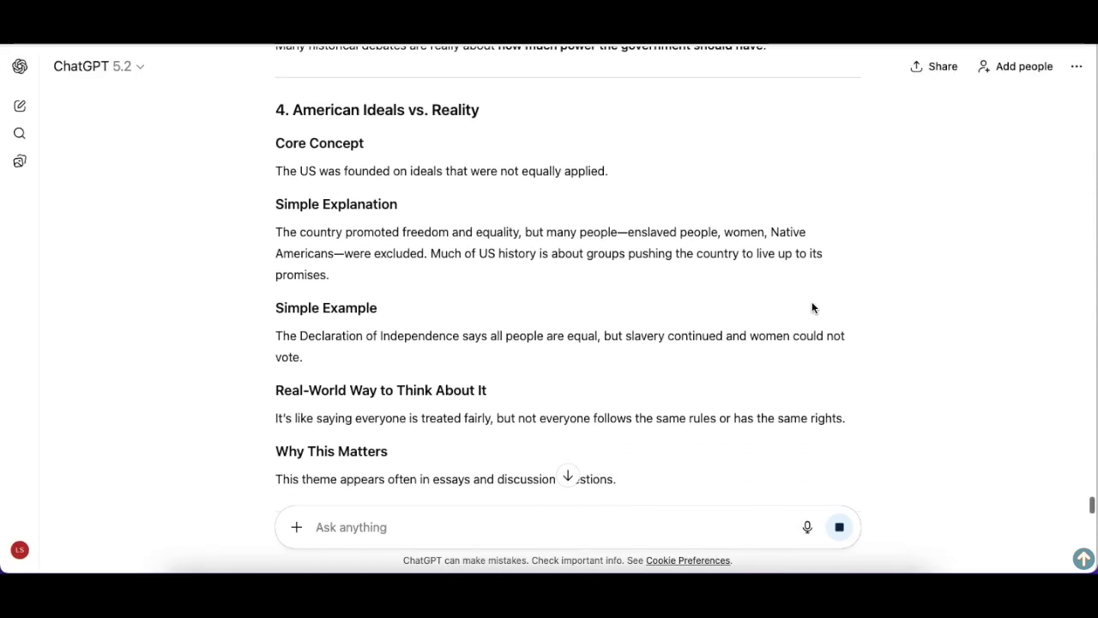
scroll(811, 301, down, 5)
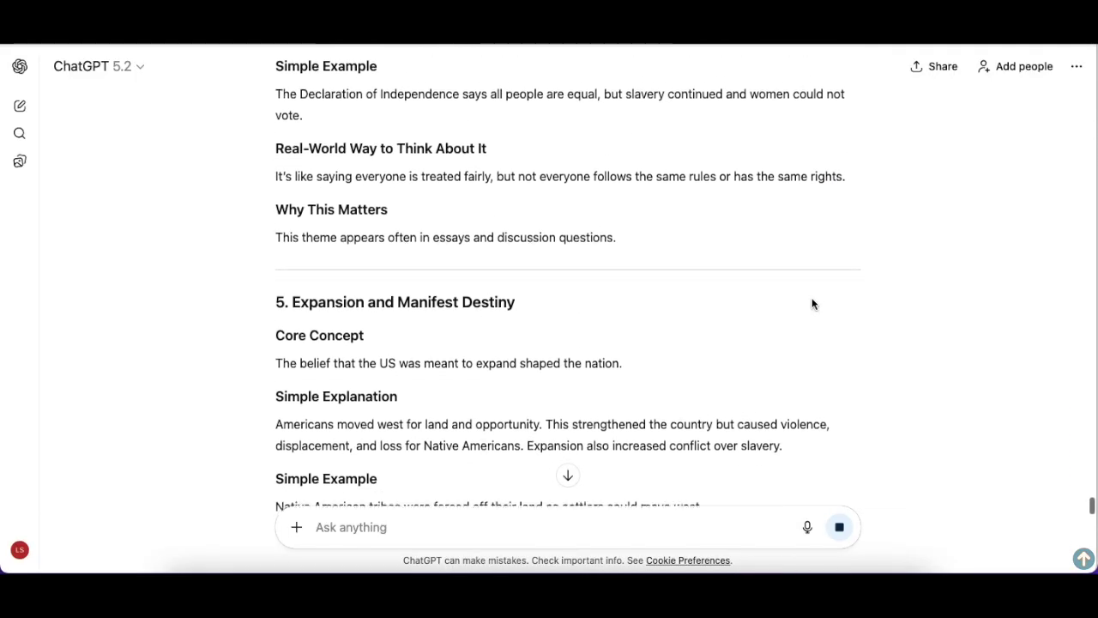
scroll(812, 304, down, 8)
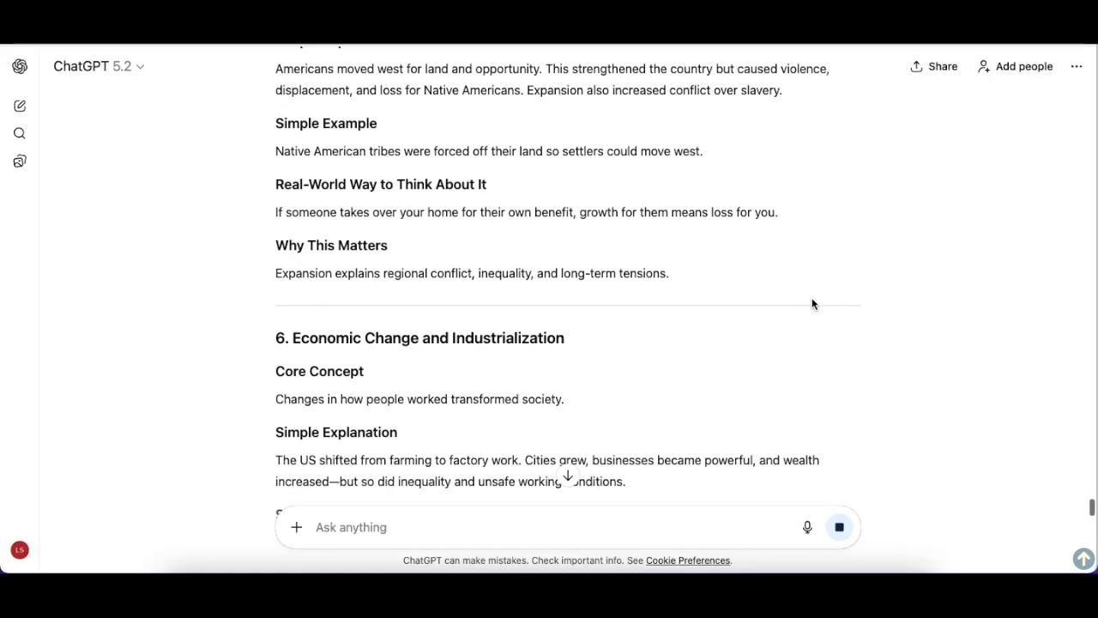
scroll(812, 304, down, 6)
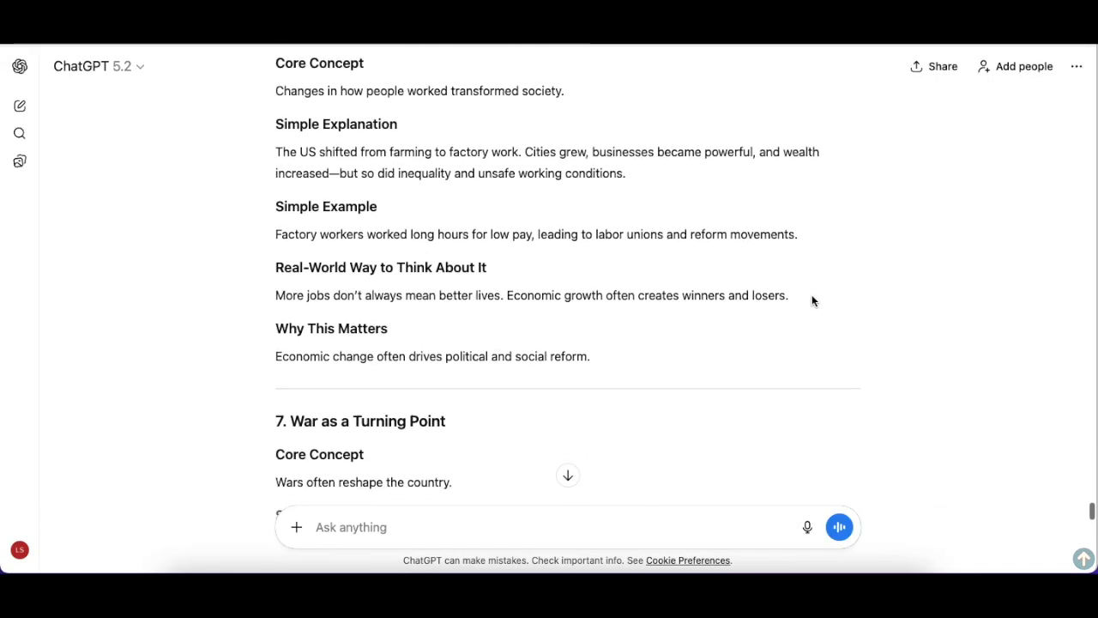
scroll(812, 301, down, 7)
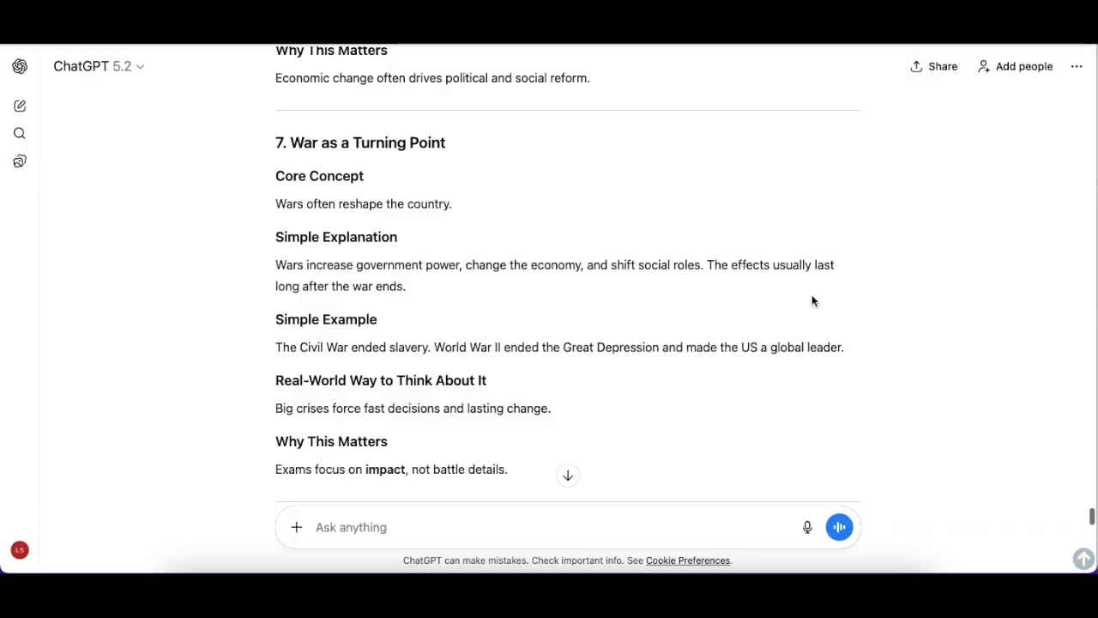
scroll(813, 301, down, 6)
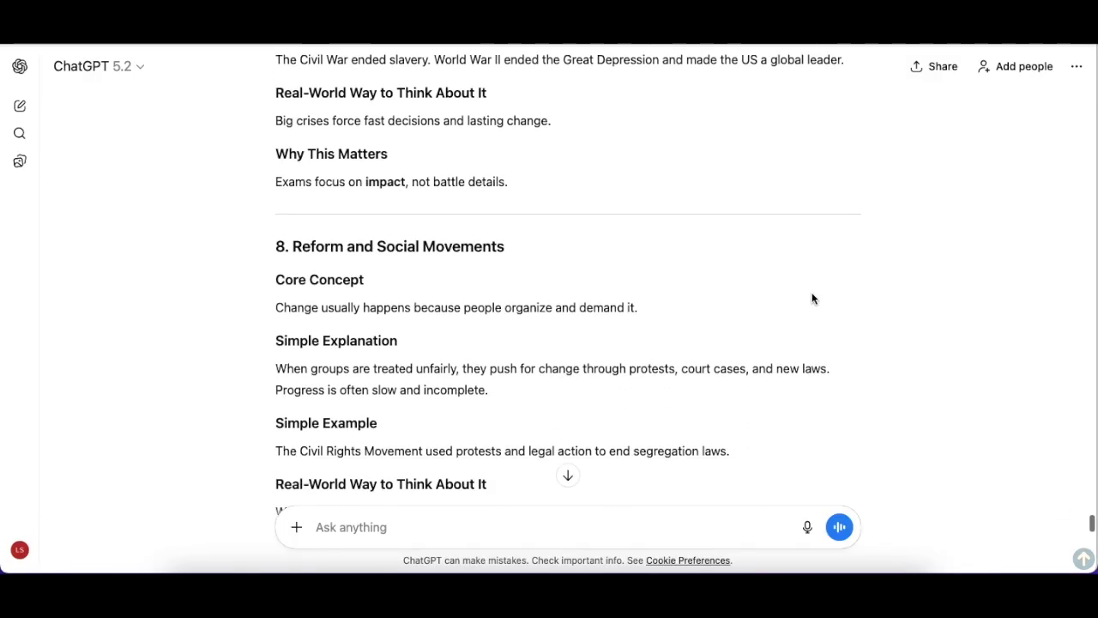
scroll(813, 299, down, 8)
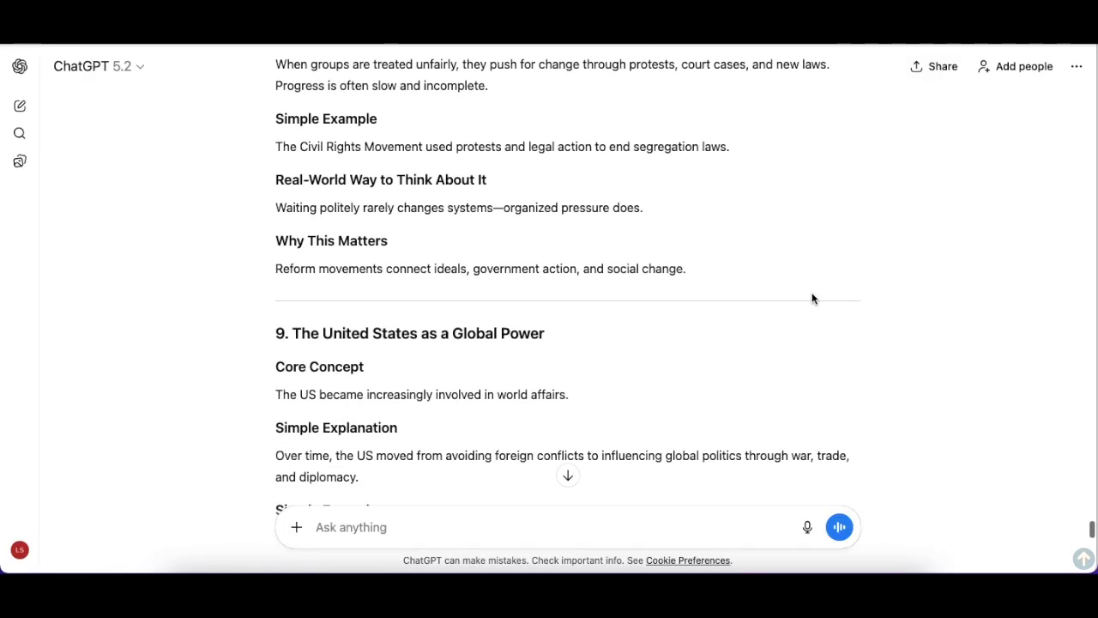
scroll(813, 296, down, 5)
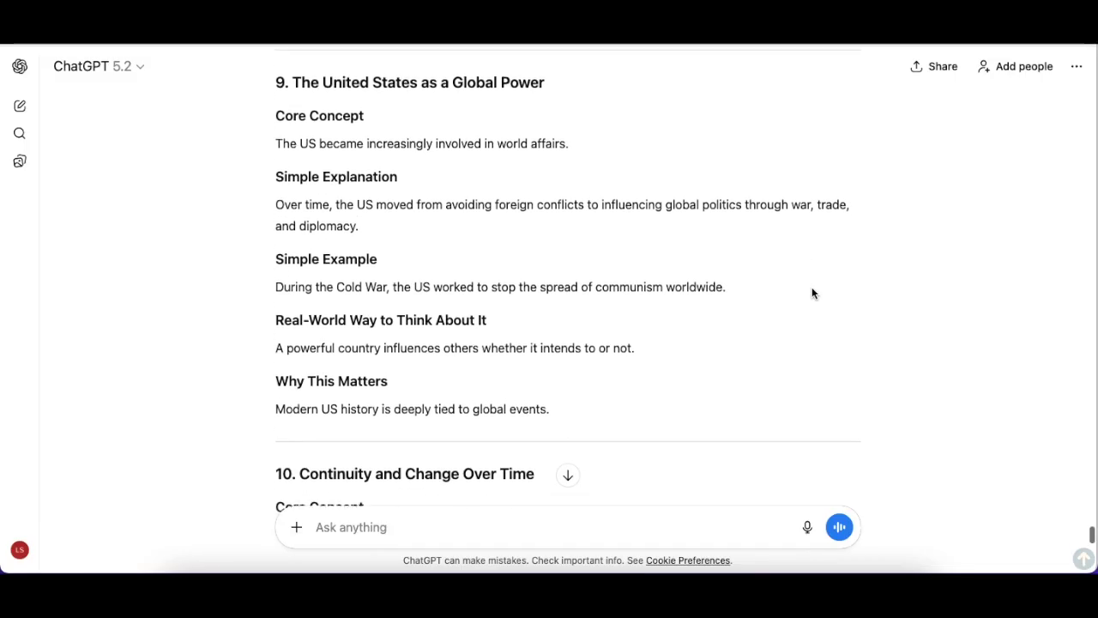
scroll(813, 293, down, 6)
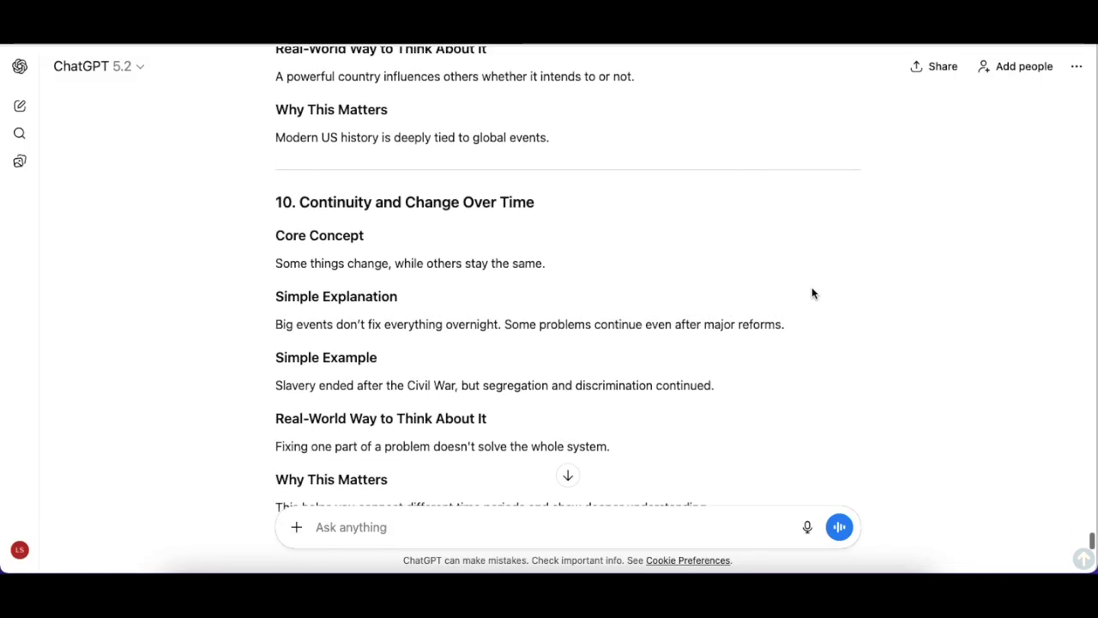
scroll(813, 294, down, 7)
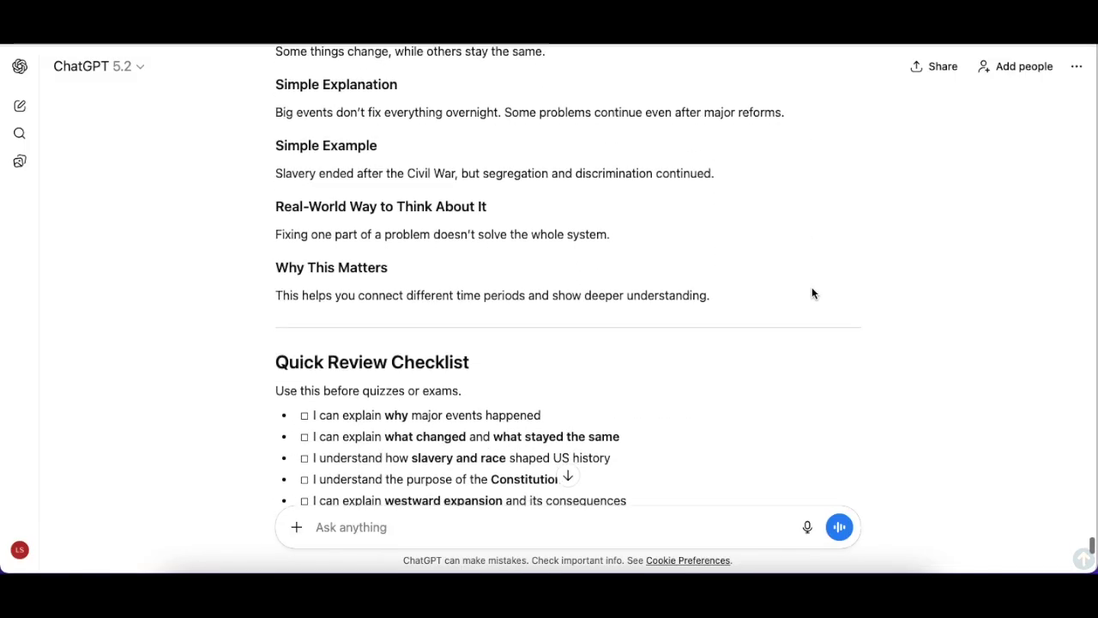
scroll(813, 293, down, 6)
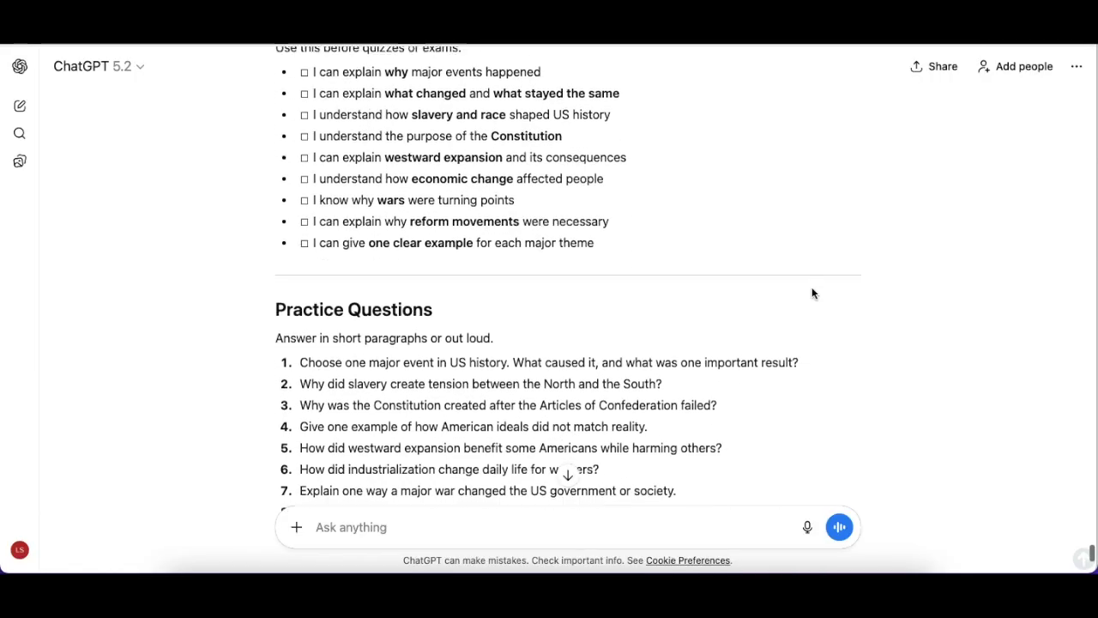
scroll(813, 293, down, 7)
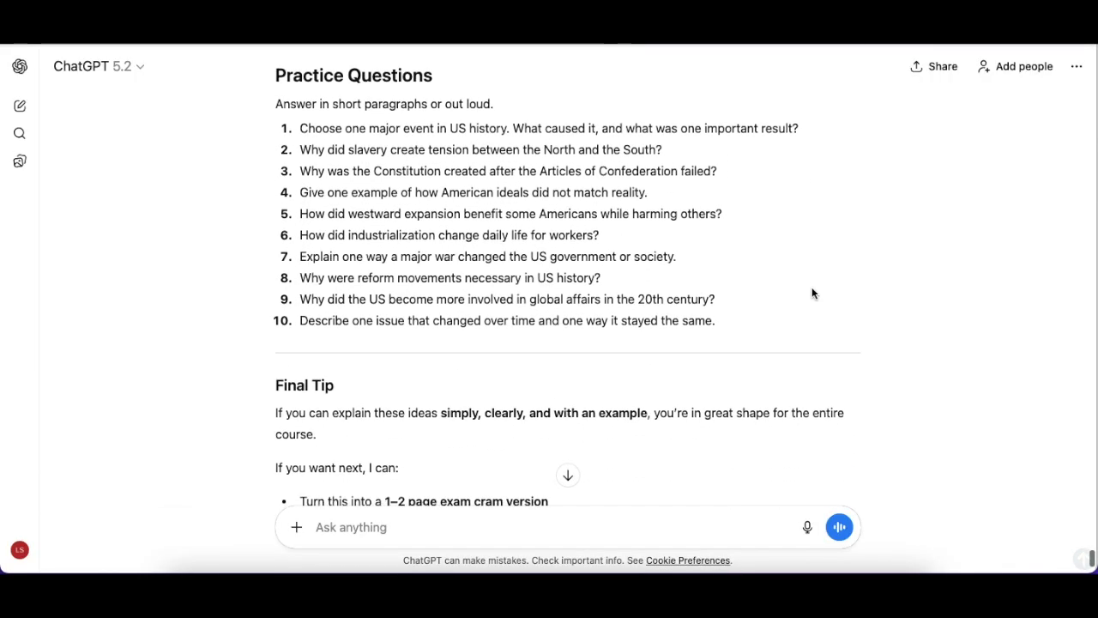